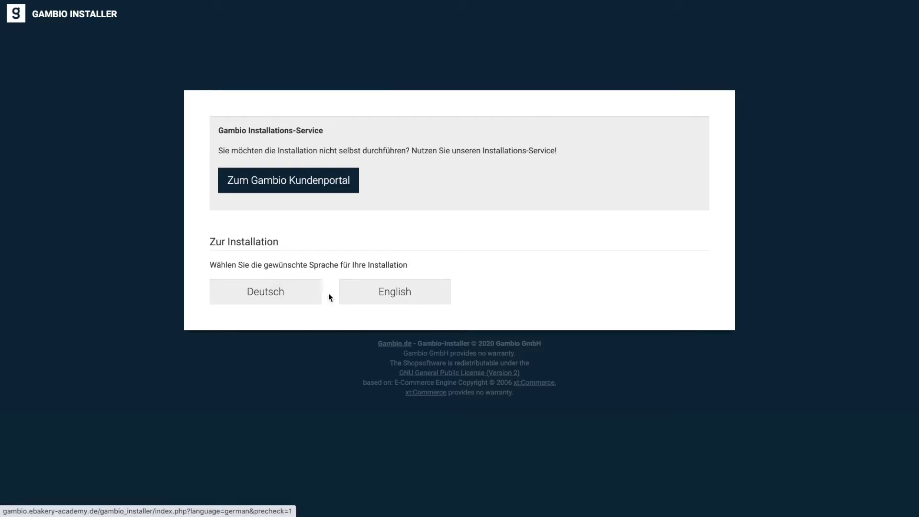
Step: Choose the German installation, enter Localhost as server with the database user, password and database name, and start the shop setup
left_click(411, 294)
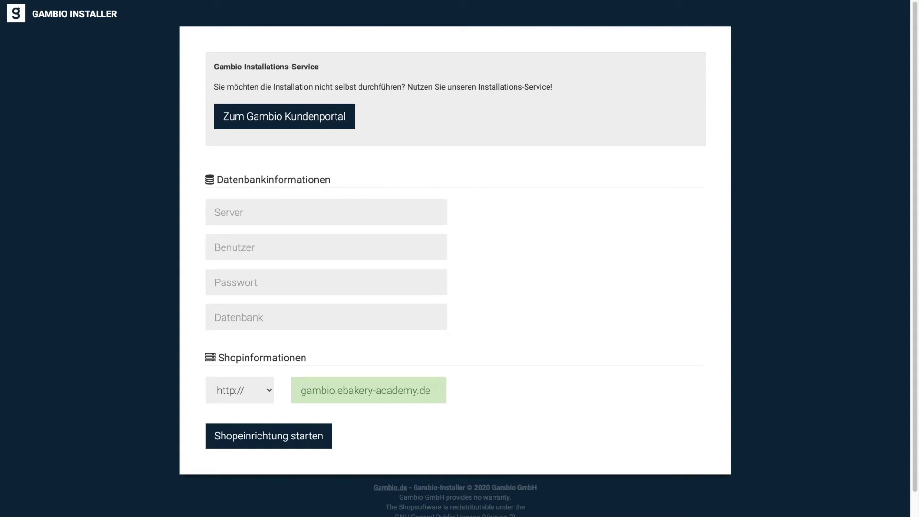
left_click(277, 211)
type("Localhost")
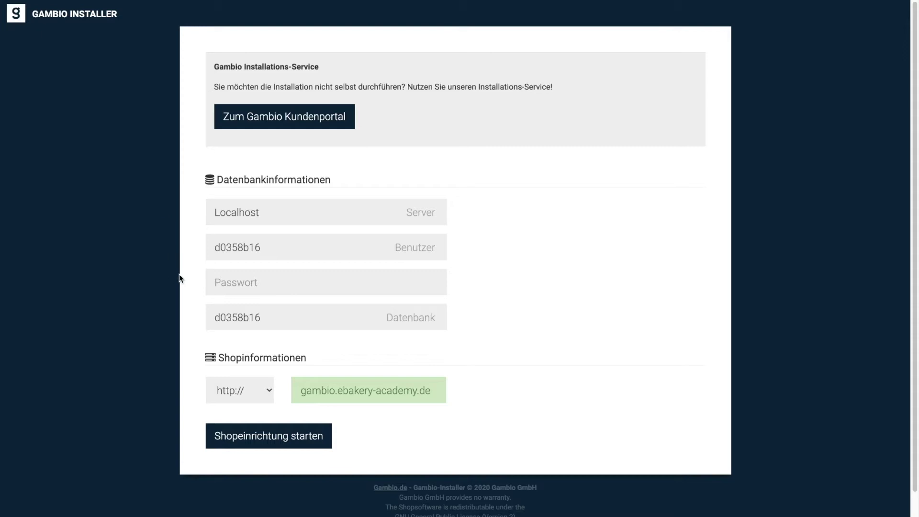
left_click(239, 282)
key("ctrl+v")
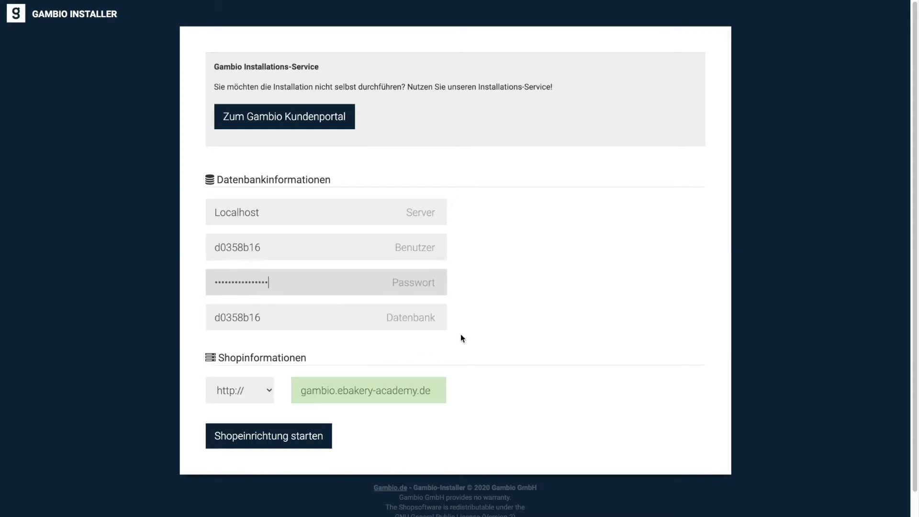
left_click(286, 436)
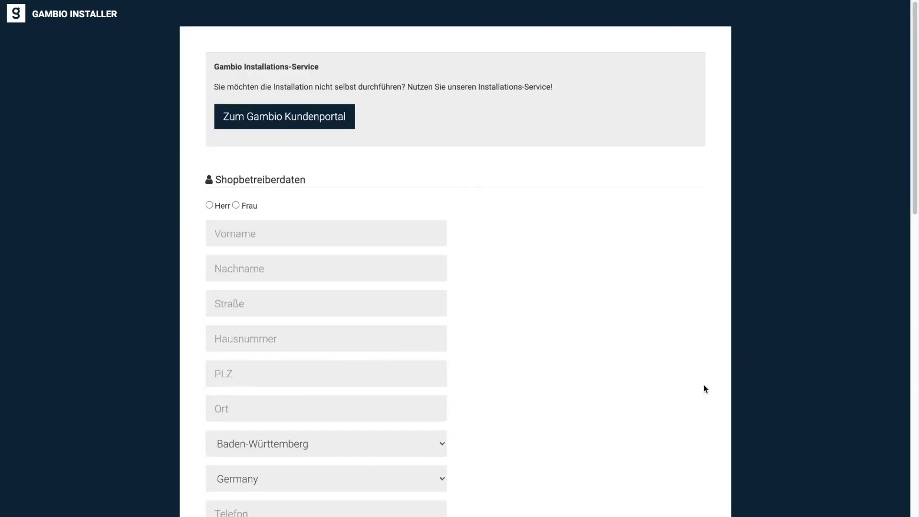
Step: Fill in the shop operator's personal details, e-mail and password, set shop name and company to SneakeriaBerlin, and complete the setup
scroll(598, 321, "down", 3)
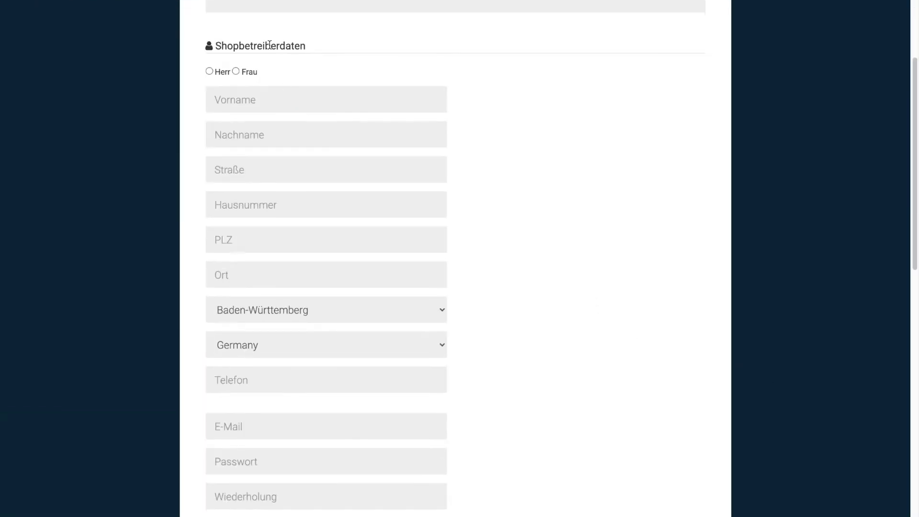
left_click(210, 71)
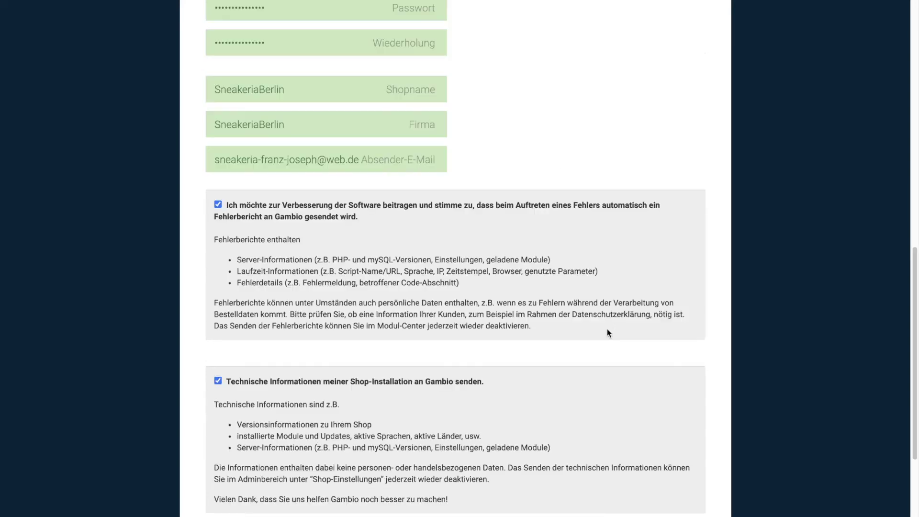
scroll(460, 186, "down", 3)
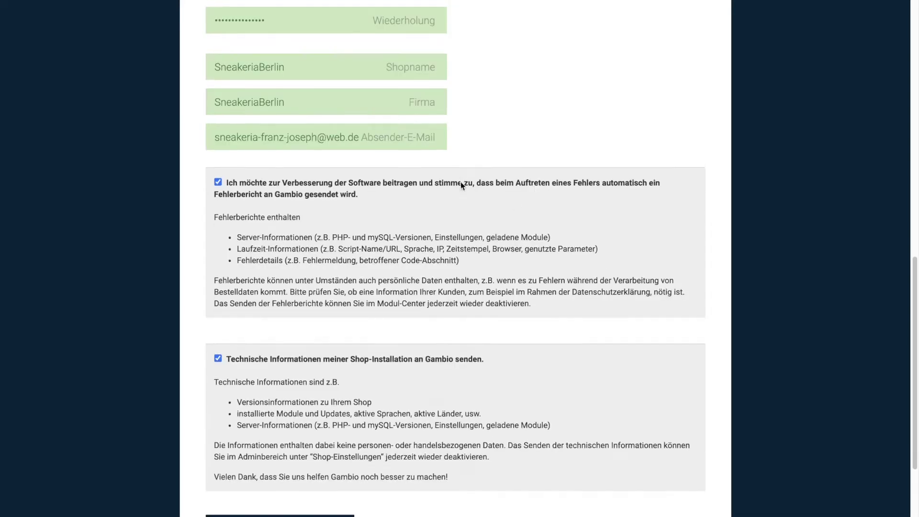
scroll(461, 181, "down", 1)
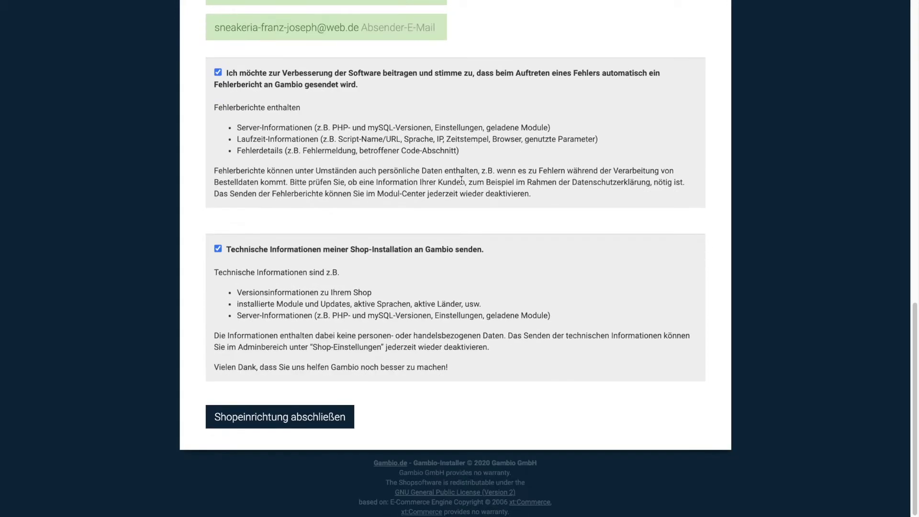
left_click(288, 416)
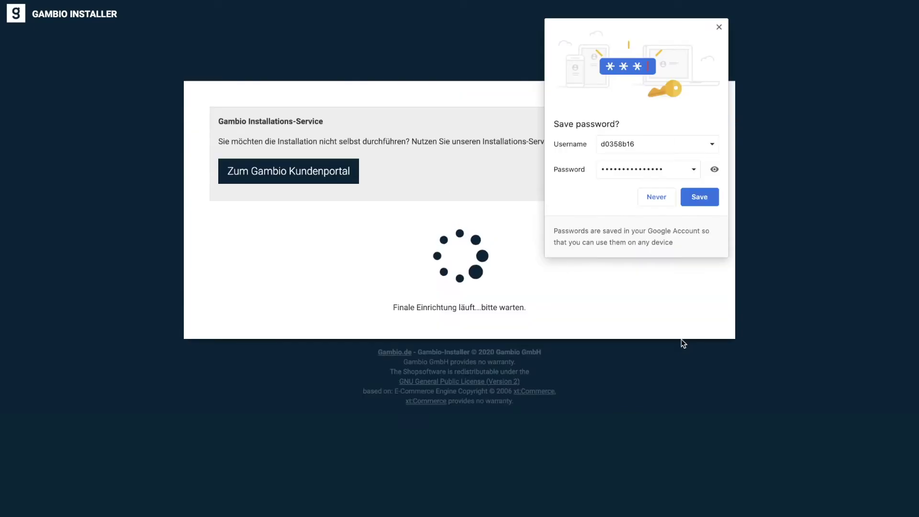
Step: Open the newly installed shop's storefront and look over its home page
left_click(248, 248)
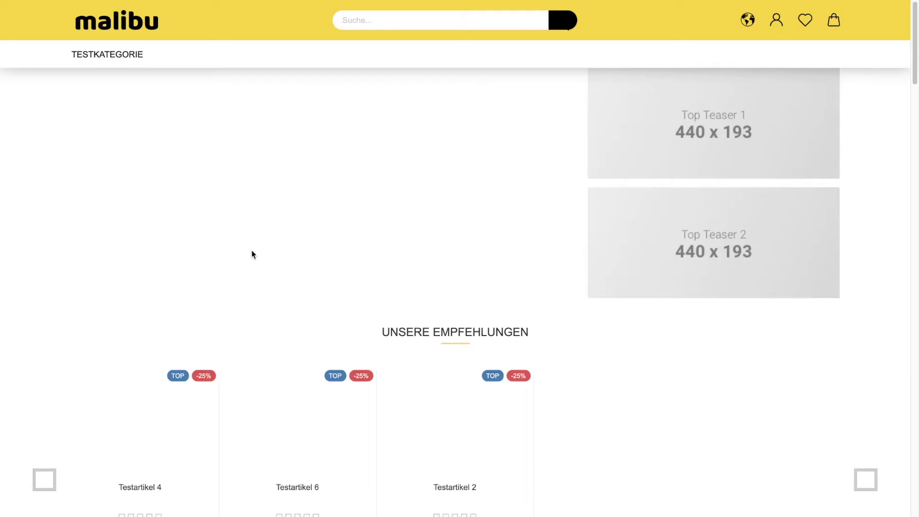
scroll(525, 348, "down", 5)
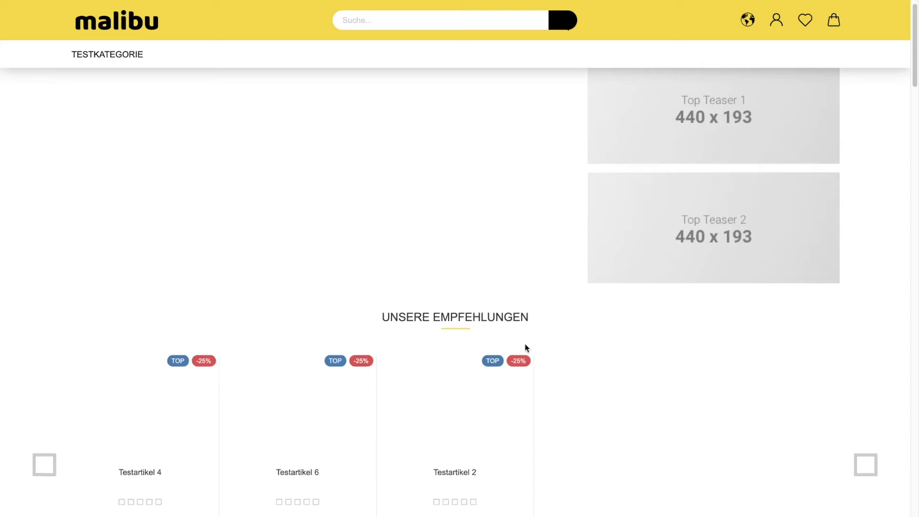
scroll(525, 348, "up", 4)
scroll(525, 348, "up", 1)
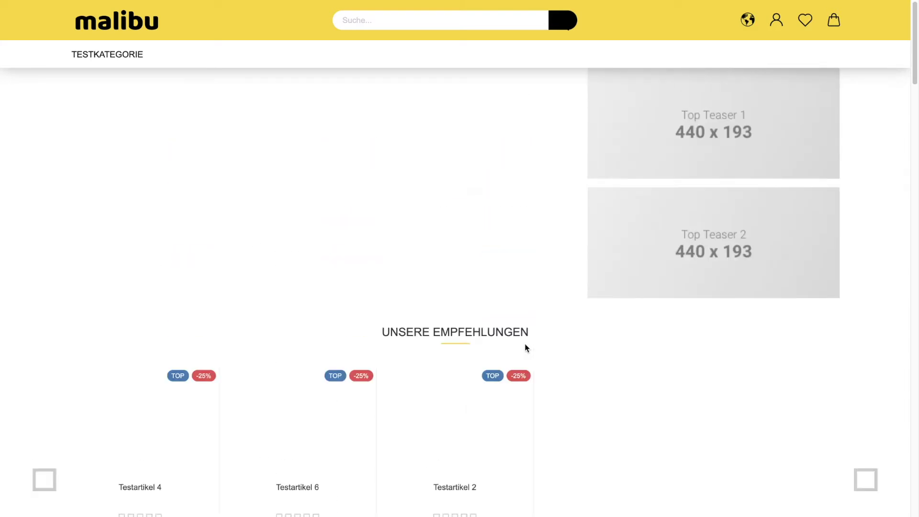
Step: Log in to the shop with the operator's e-mail and password, and decline to save the password in the browser
left_click(776, 20)
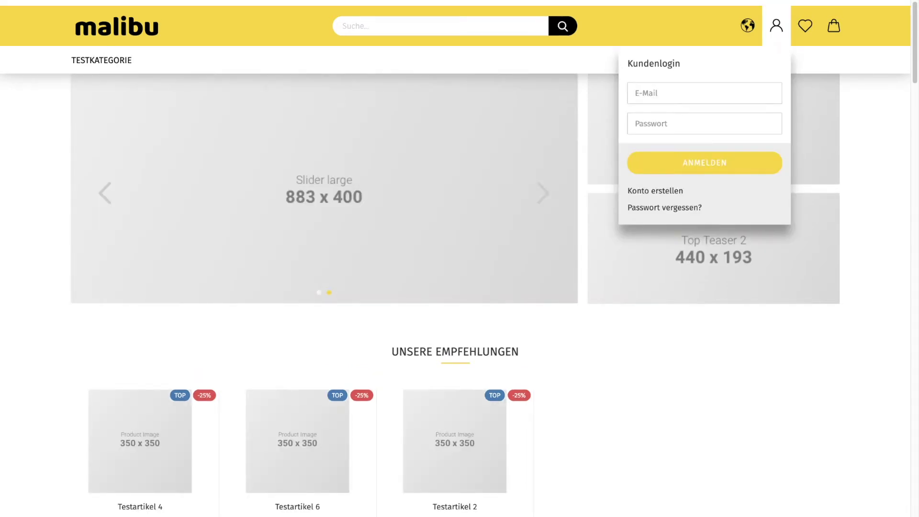
left_click(670, 123)
left_click(695, 165)
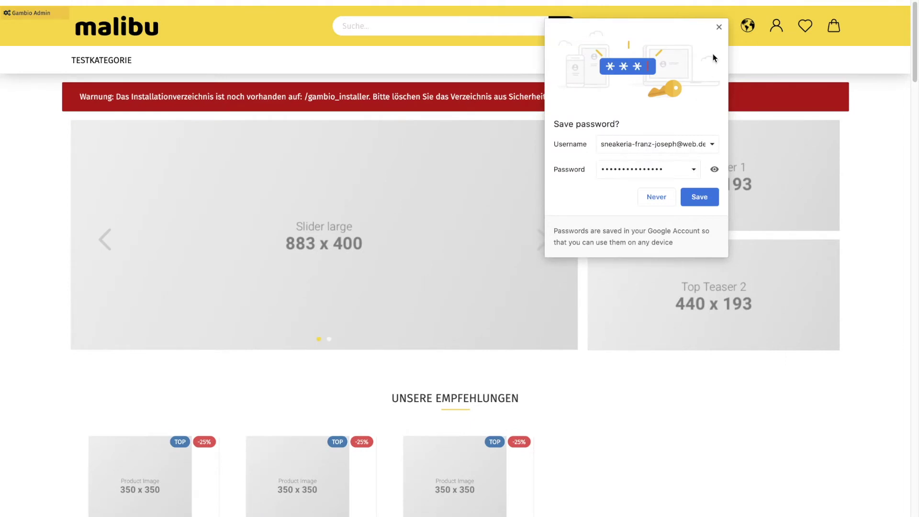
left_click(657, 195)
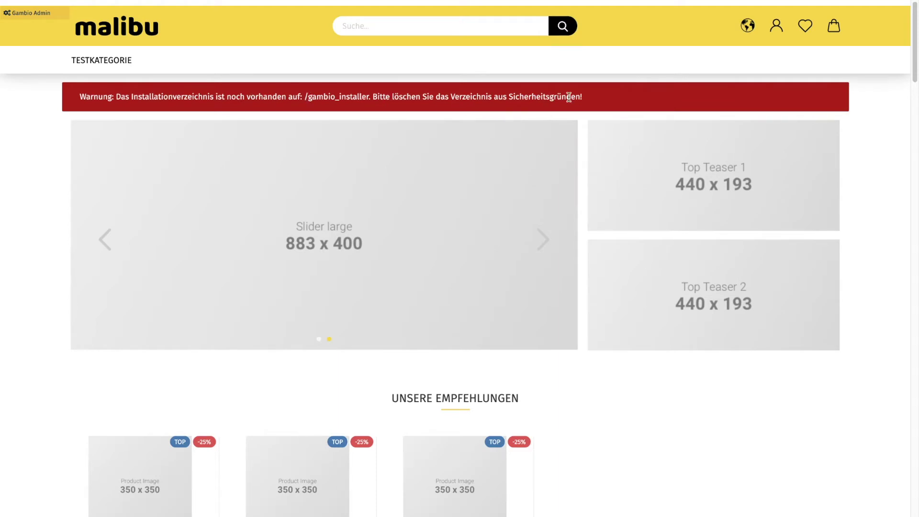
Step: Open the Gambio Admin area and review the dashboard's notices and statistics
left_click(25, 14)
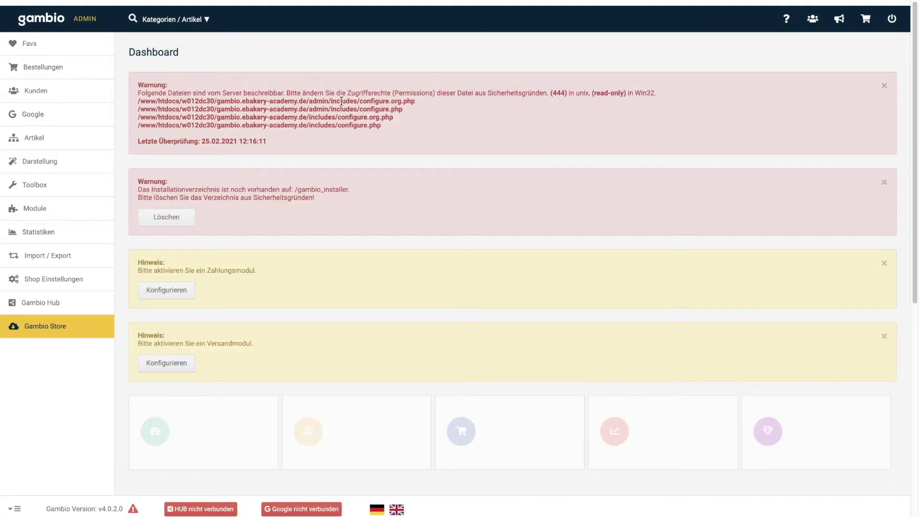
scroll(555, 158, "down", 8)
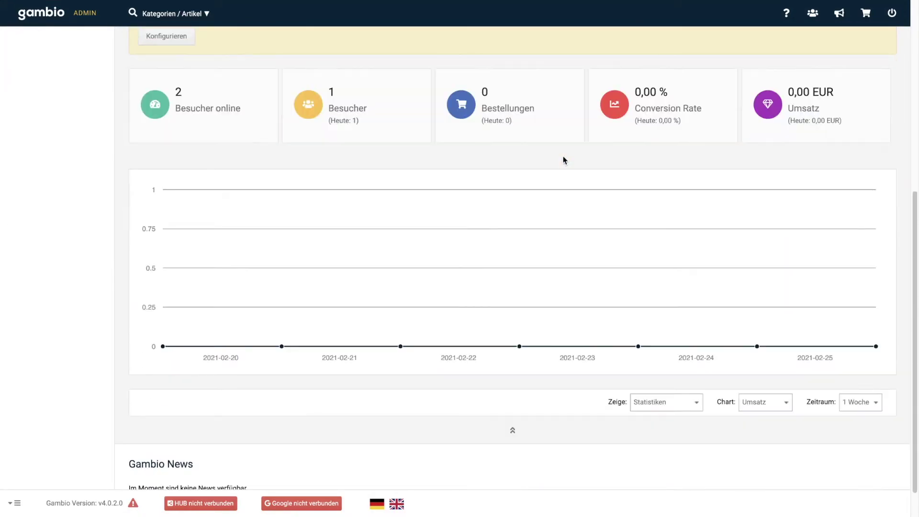
scroll(589, 157, "up", 8)
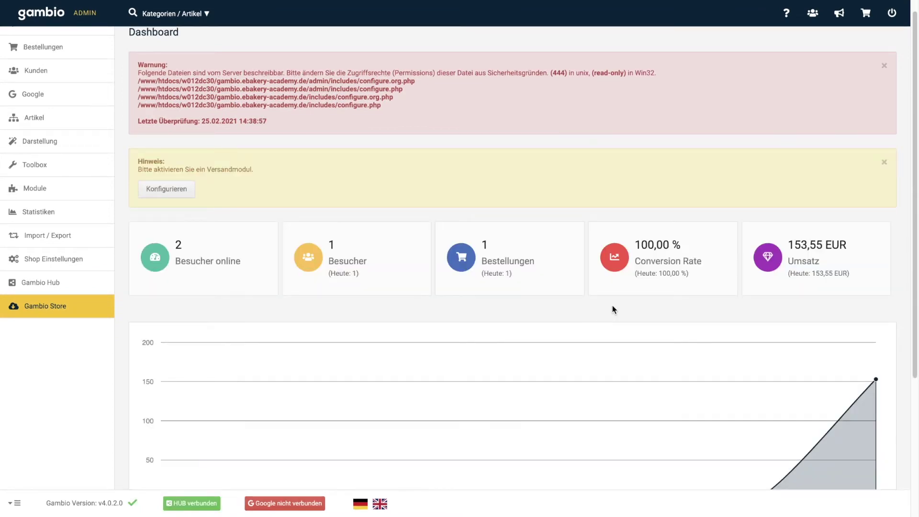
Step: Open the Mein Shop settings and review the stored shop and operator details
left_click(41, 254)
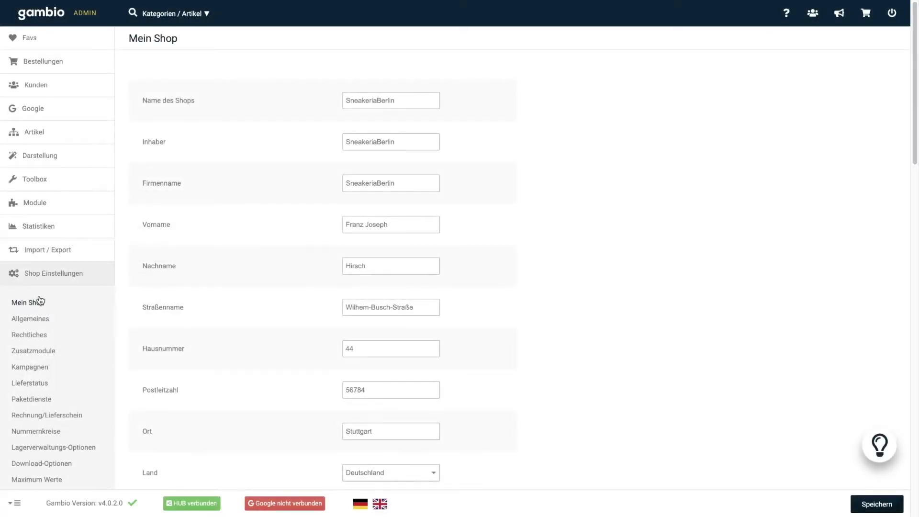
scroll(598, 239, "down", 3)
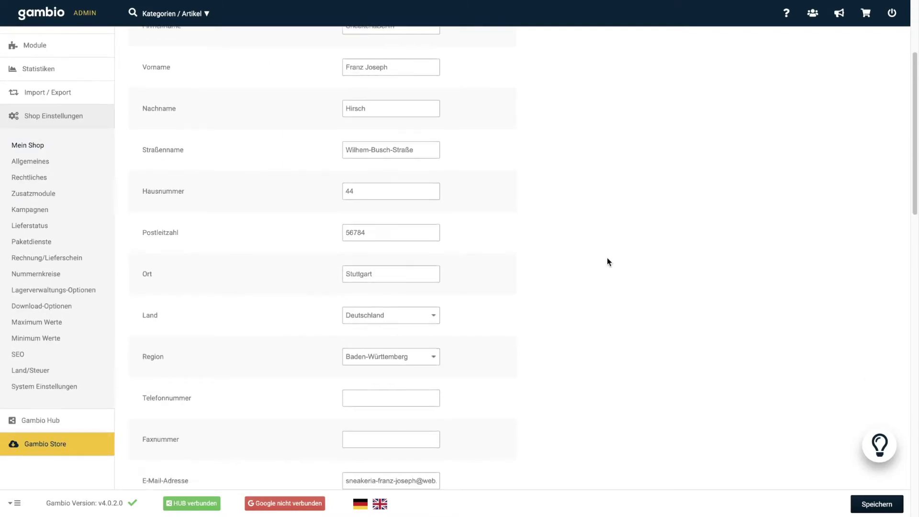
scroll(607, 259, "down", 5)
scroll(607, 259, "up", 8)
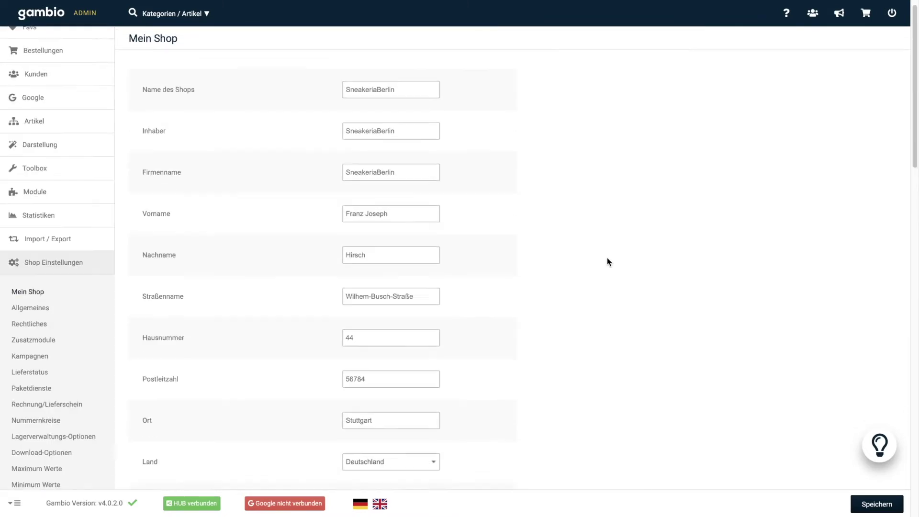
Step: Open the article and category overview and start creating a new category
mouse_move(40, 134)
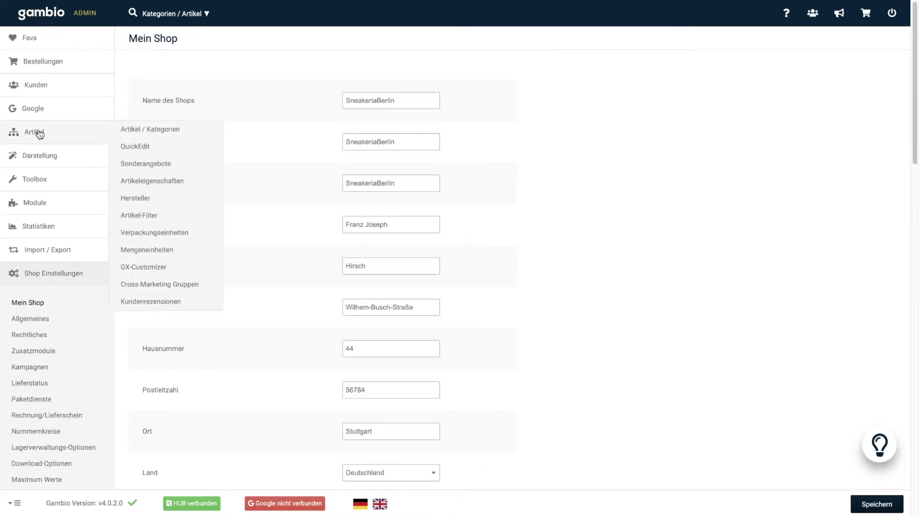
left_click(149, 131)
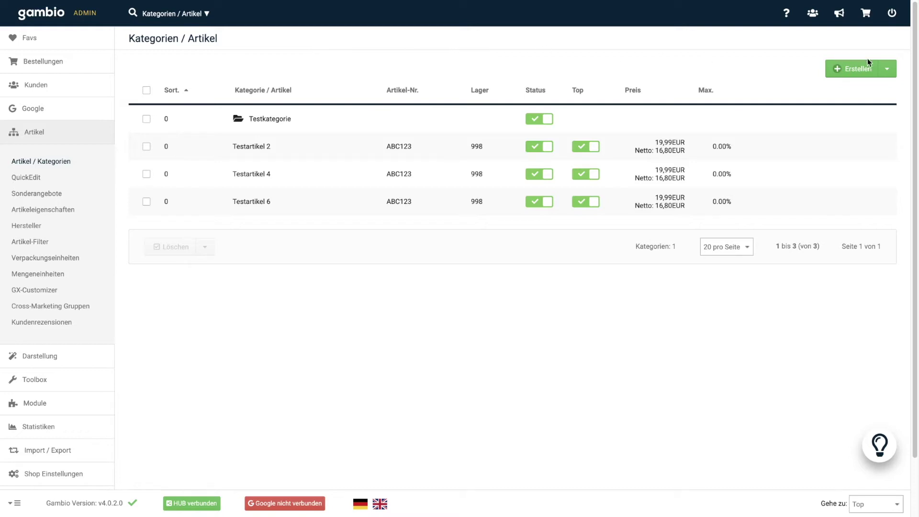
left_click(891, 74)
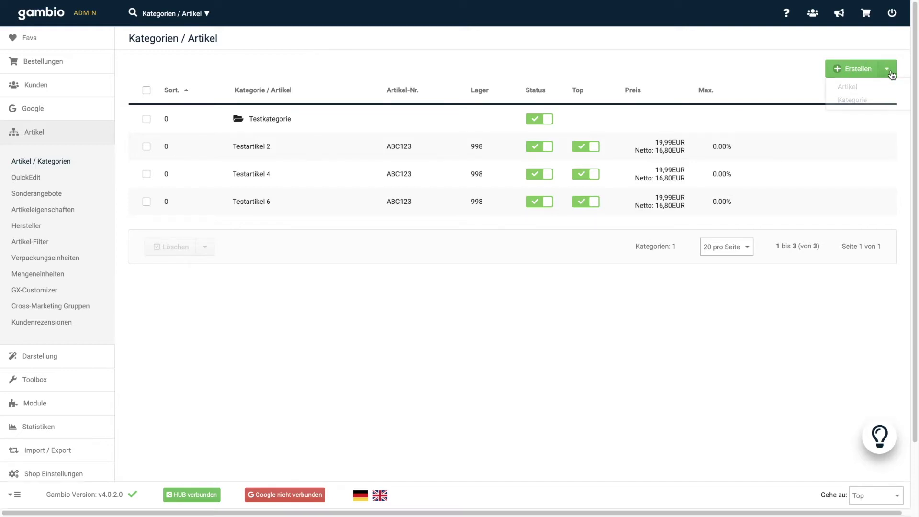
left_click(871, 101)
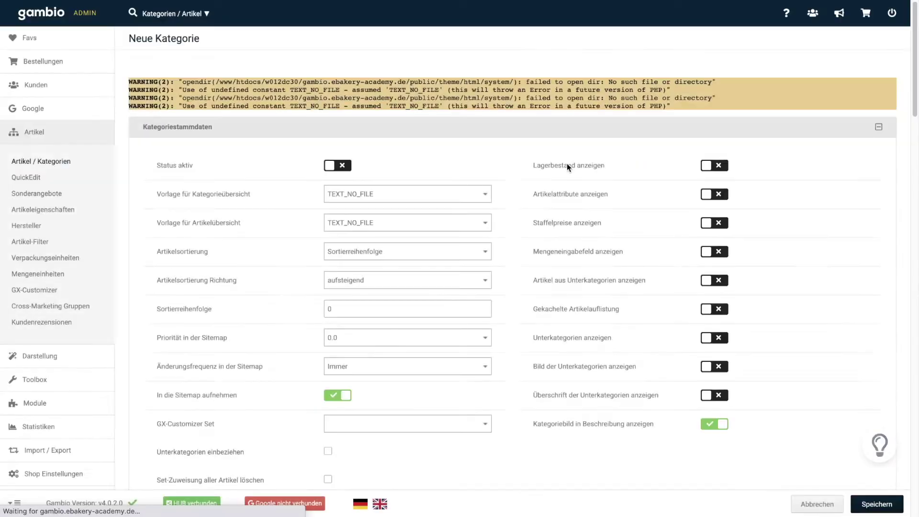
Step: Activate the new category's status and check the available templates for the category and article overviews
scroll(533, 154, "down", 1)
scroll(534, 157, "down", 3)
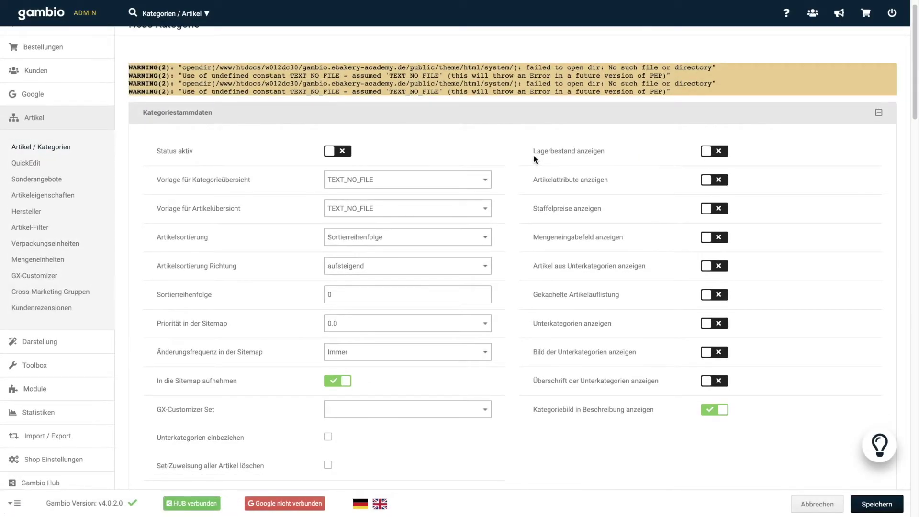
scroll(533, 155, "down", 1)
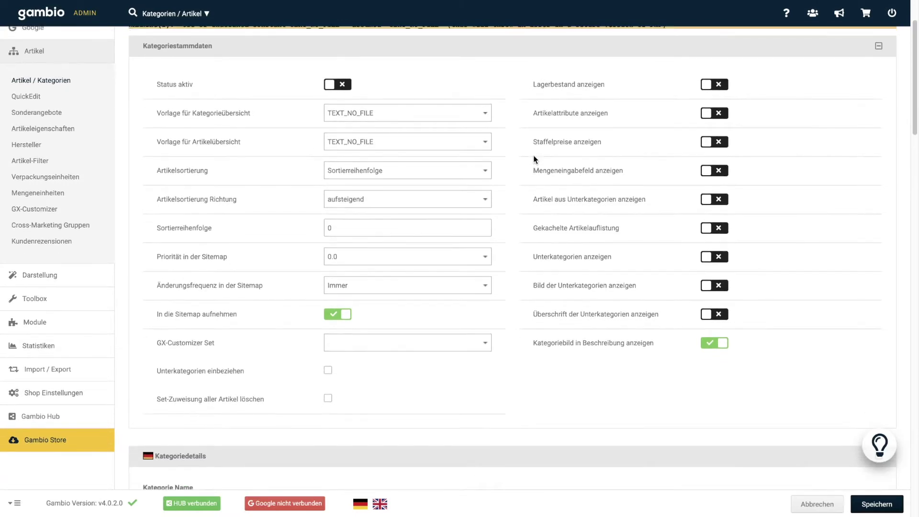
left_click(348, 90)
left_click(475, 112)
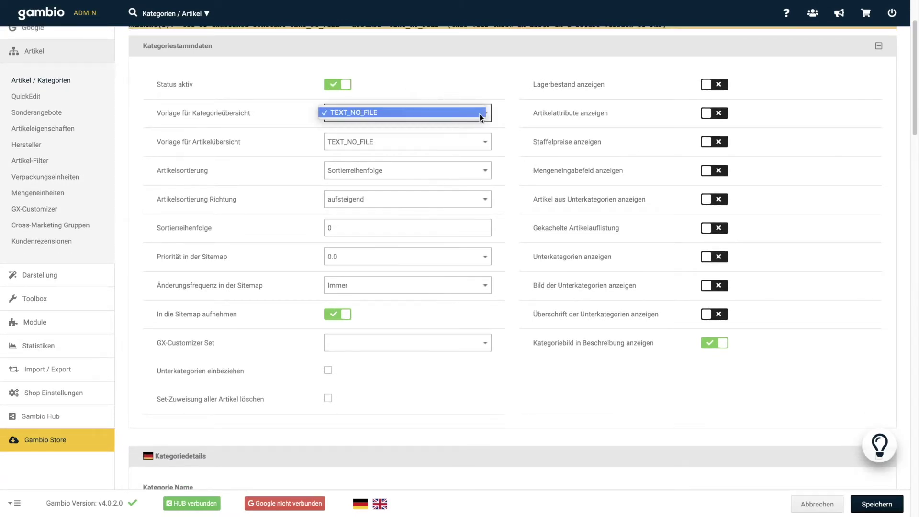
left_click(465, 74)
left_click(476, 140)
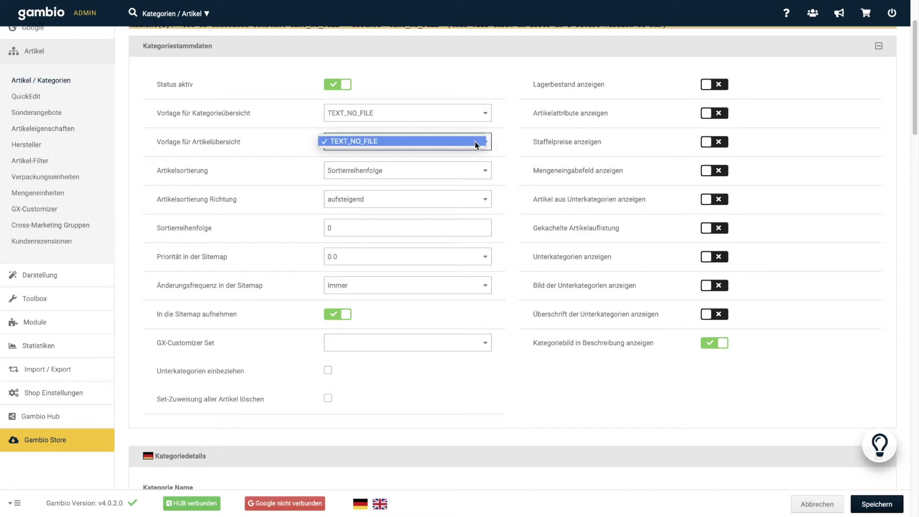
left_click(468, 74)
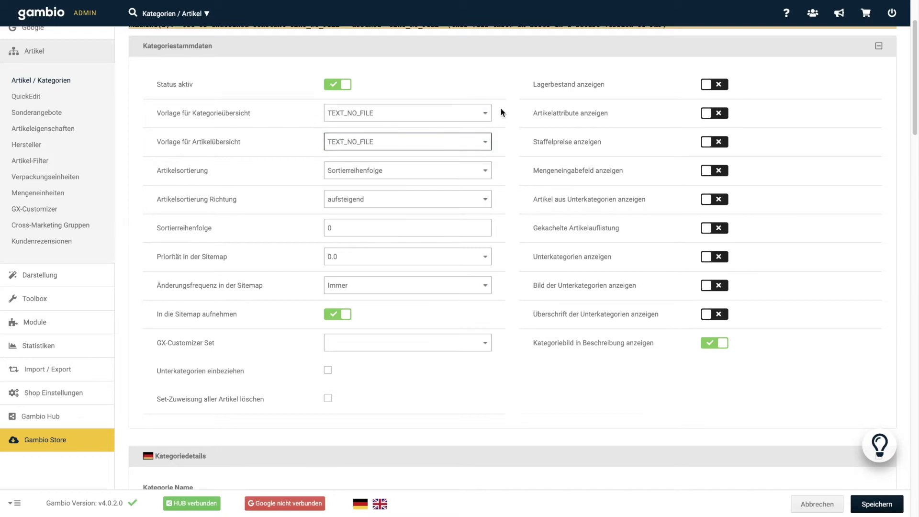
Step: Set the category's article sorting to Preis and leave the sorting direction on aufsteigend
scroll(501, 110, "down", 1)
scroll(499, 112, "down", 2)
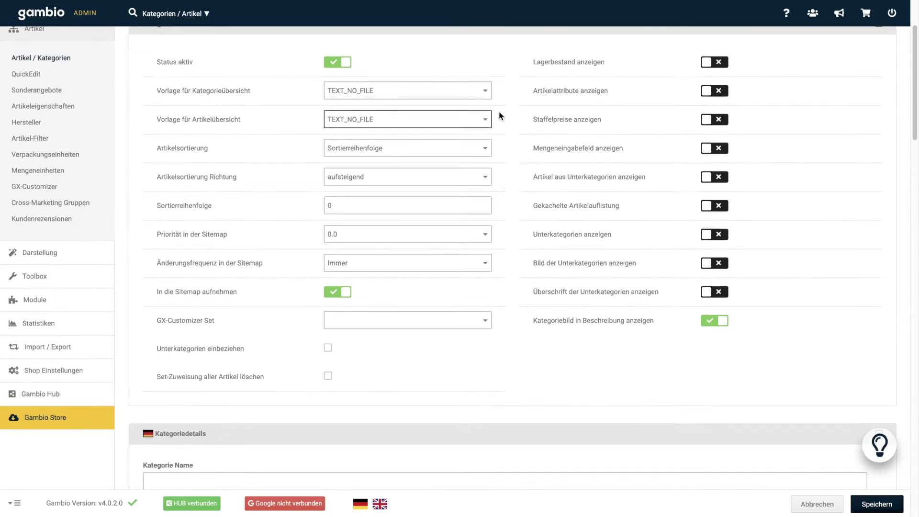
left_click(487, 118)
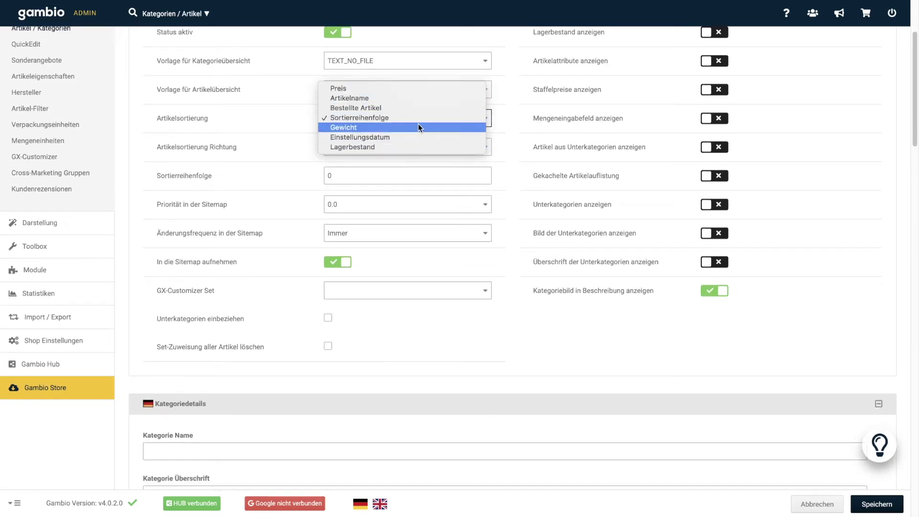
left_click(409, 88)
scroll(466, 154, "down", 1)
left_click(459, 140)
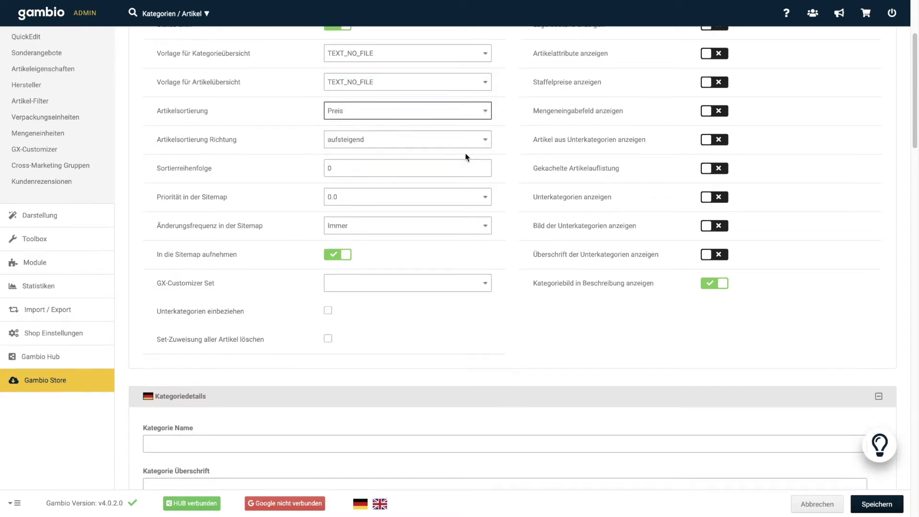
left_click(484, 187)
Step: Select the value in the new category's Sortierreihenfolge field
left_click(351, 165)
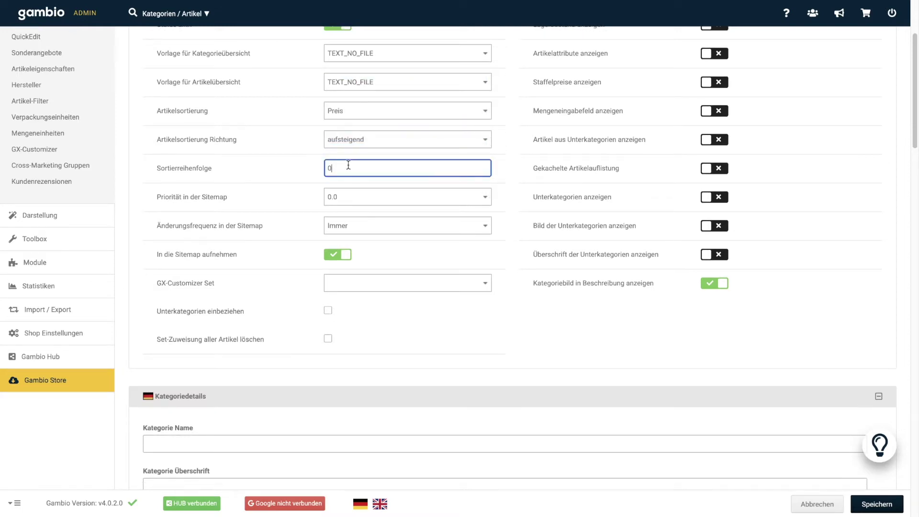
left_click_drag(351, 165, 323, 167)
scroll(399, 184, "down", 2)
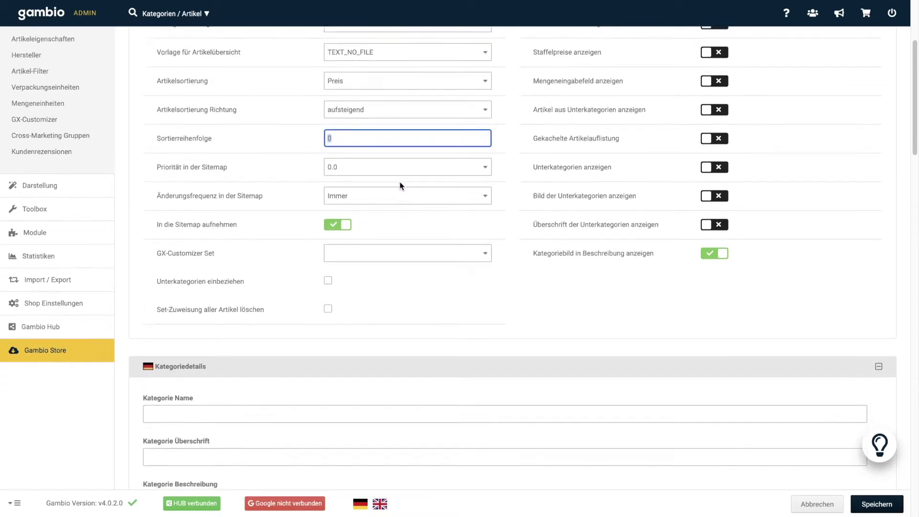
Step: Examine the new category's sitemap priority, sitemap change frequency and remaining display options
left_click(150, 160)
left_click_drag(154, 158, 247, 168)
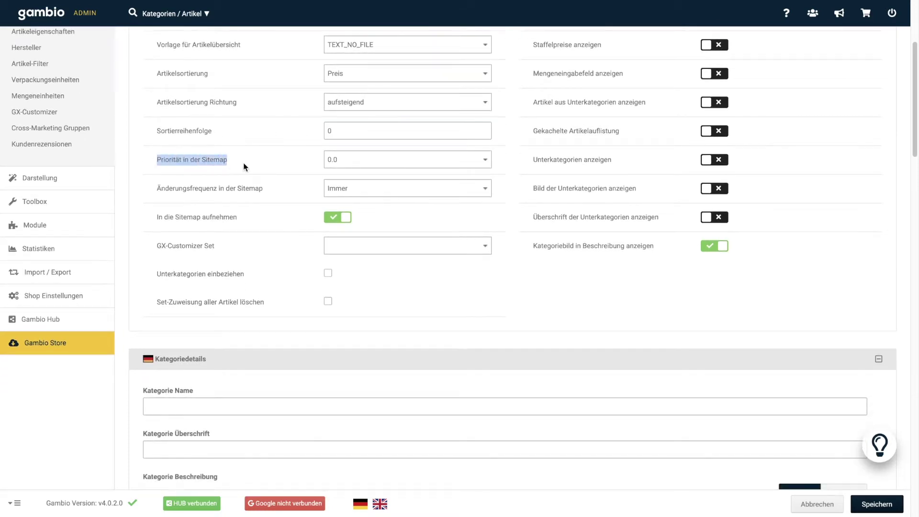
left_click(157, 188)
left_click_drag(157, 188, 271, 194)
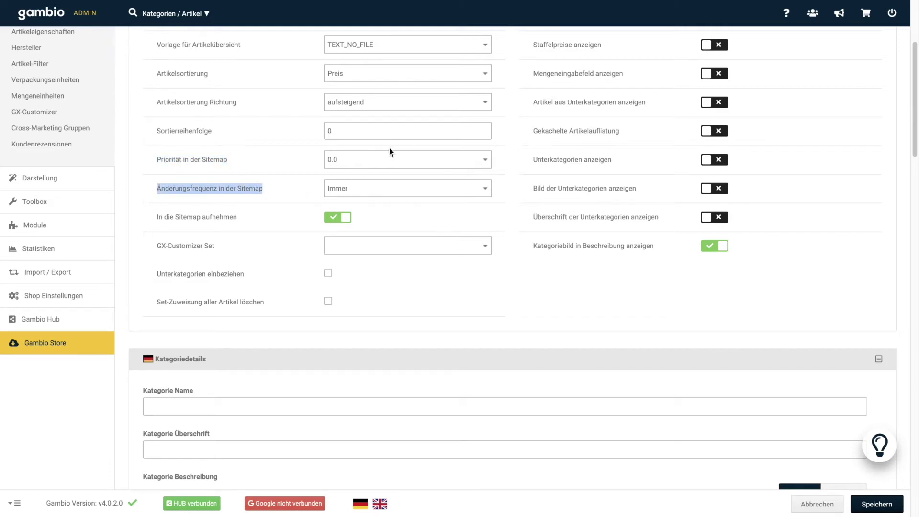
scroll(414, 169, "up", 2)
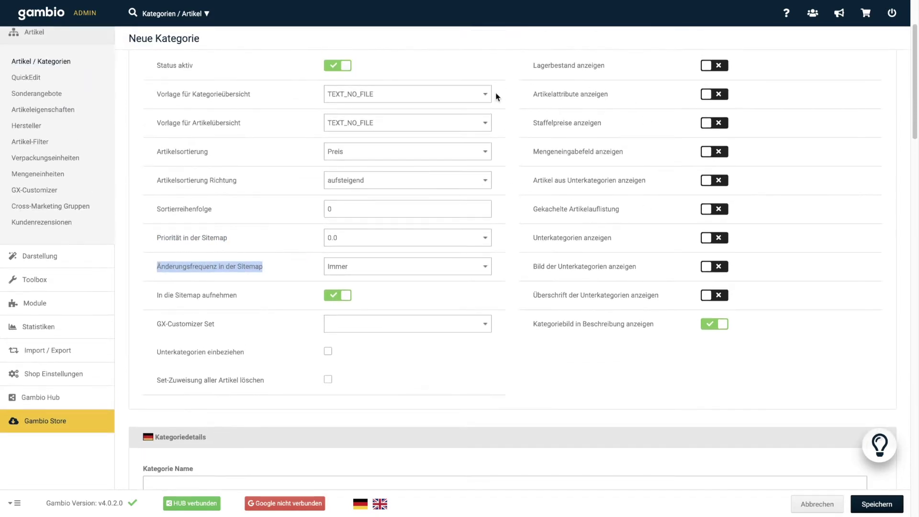
scroll(544, 252, "down", 5)
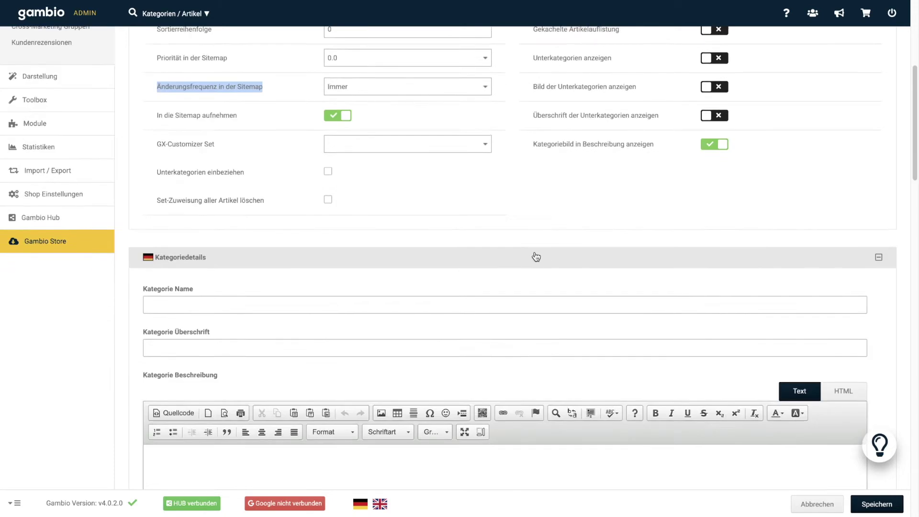
scroll(535, 254, "up", 3)
scroll(544, 238, "down", 3)
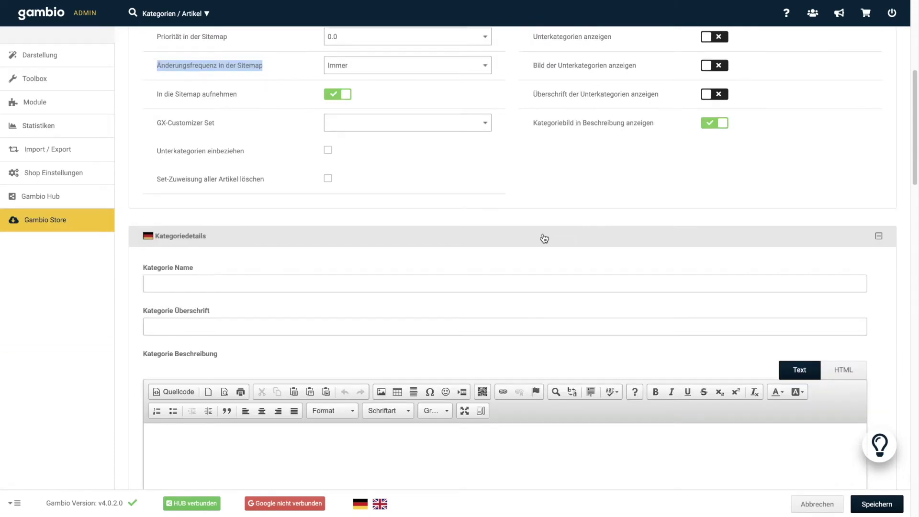
Step: Name the category Schuhe in the German details and copy the name into the category heading
left_click(565, 283)
type("Schuhe")
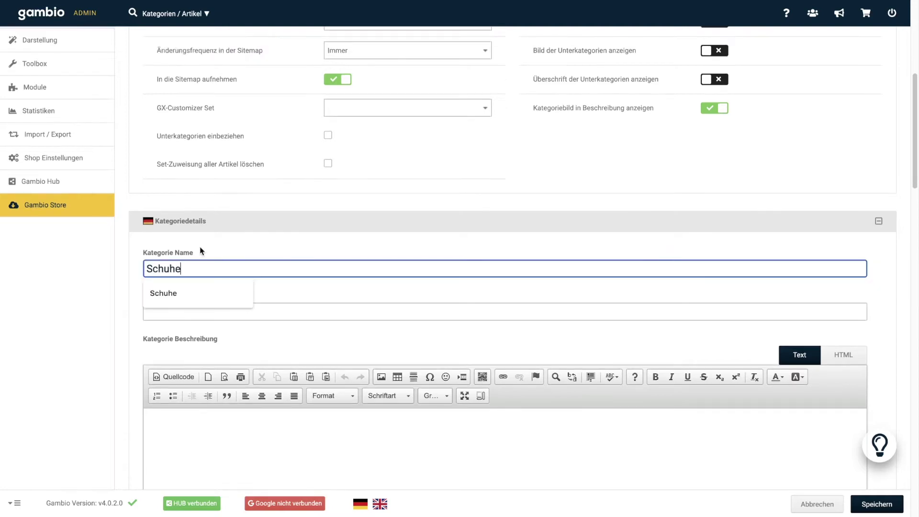
left_click_drag(287, 270, 81, 267)
key("ctrl+c")
left_click(310, 312)
key("ctrl+v")
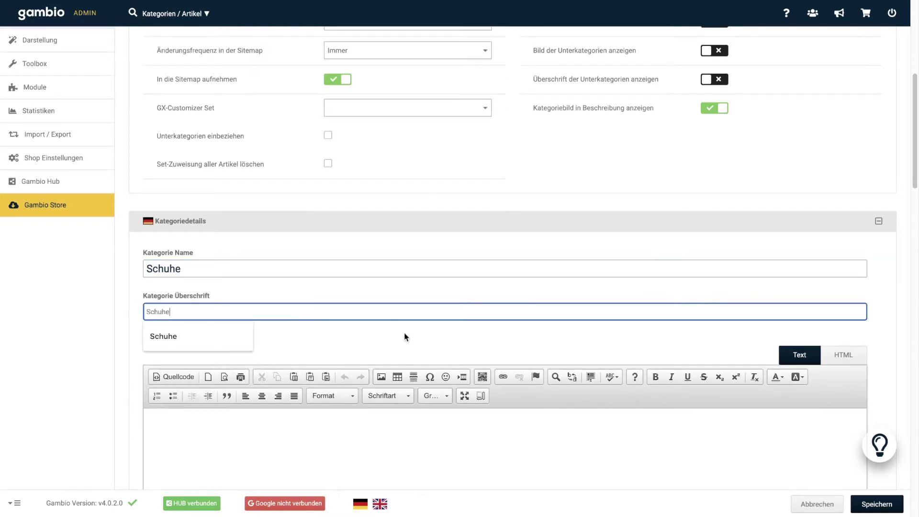
Step: Enter "Hier kann man Schuhe kaufen" as the German category description
scroll(406, 335, "down", 4)
left_click(340, 275)
type("Hier kann man Schuhe ")
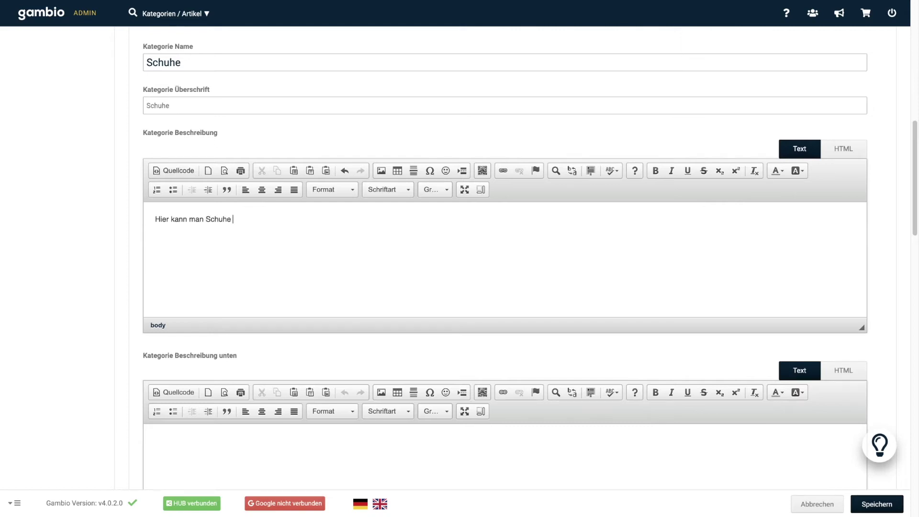
type("kaufen")
Step: Try bold formatting and the link option on the word "kaufen" in the category description
scroll(610, 392, "down", 7)
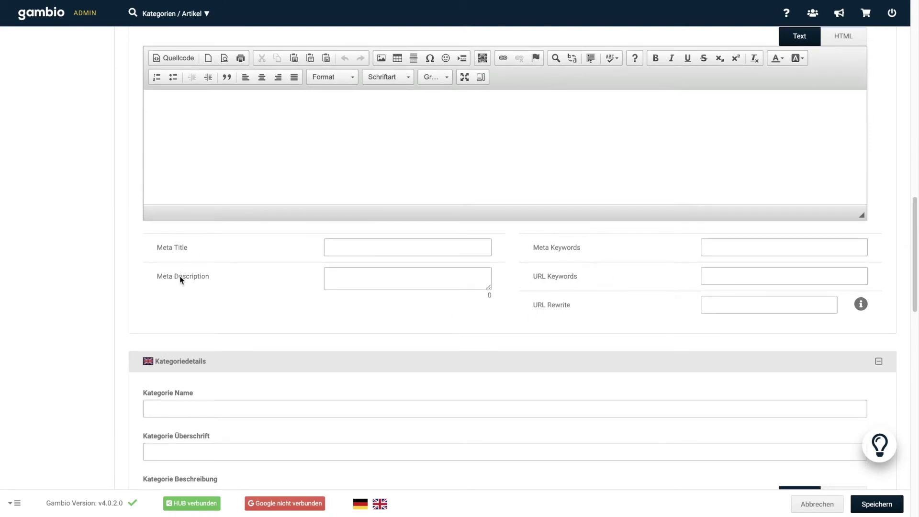
scroll(571, 322, "down", 7)
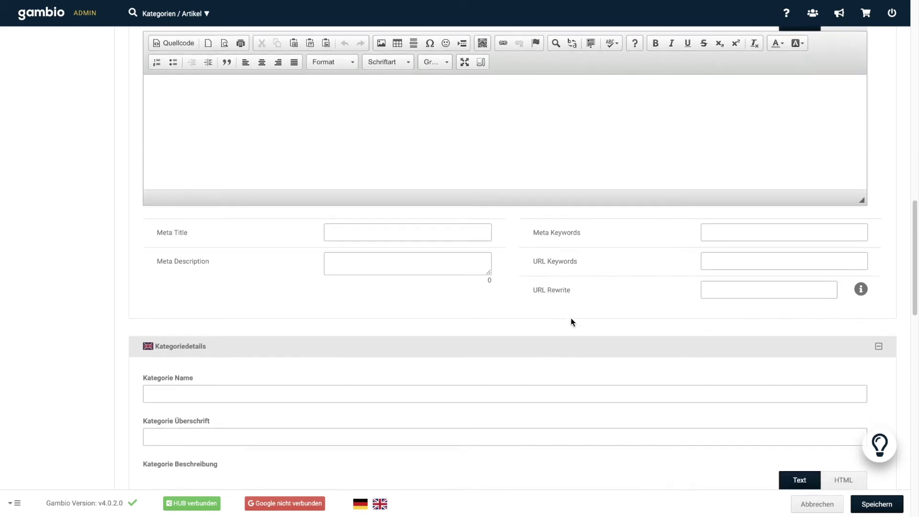
scroll(571, 318, "down", 5)
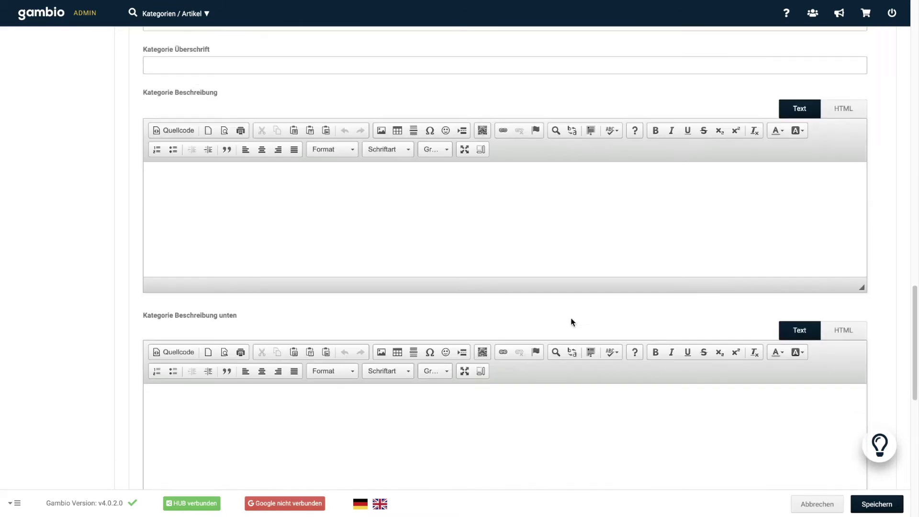
scroll(571, 318, "up", 11)
scroll(570, 318, "up", 8)
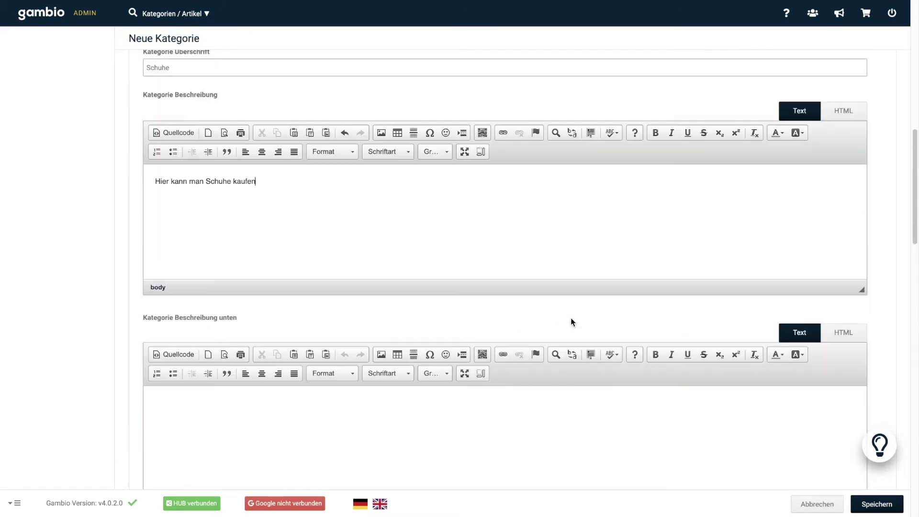
left_click_drag(261, 226, 231, 226)
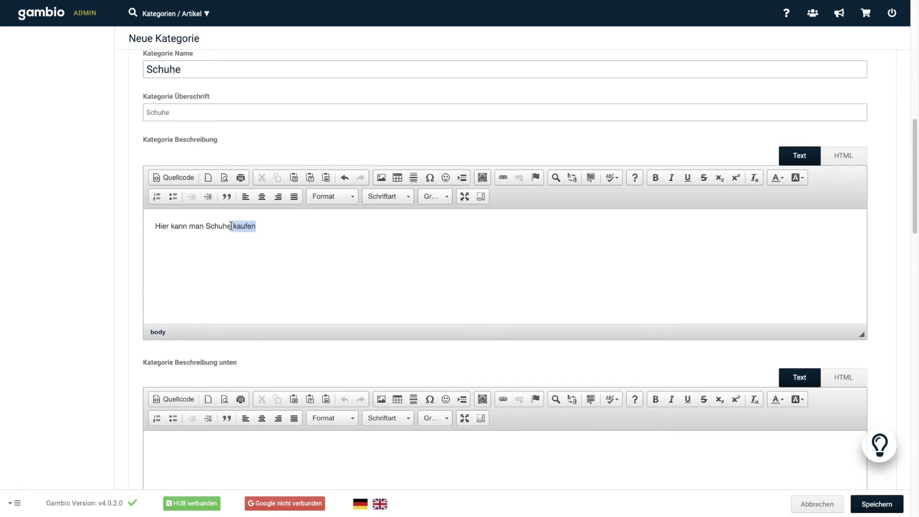
left_click(656, 178)
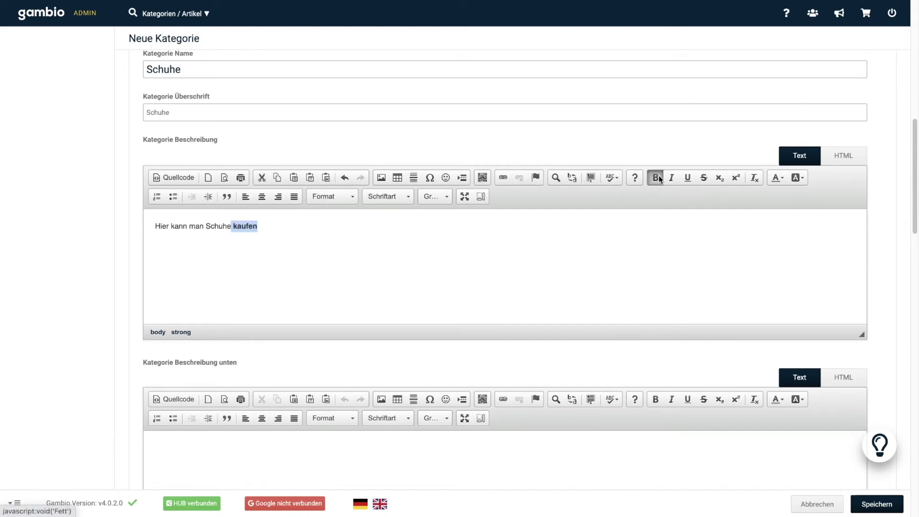
left_click(656, 178)
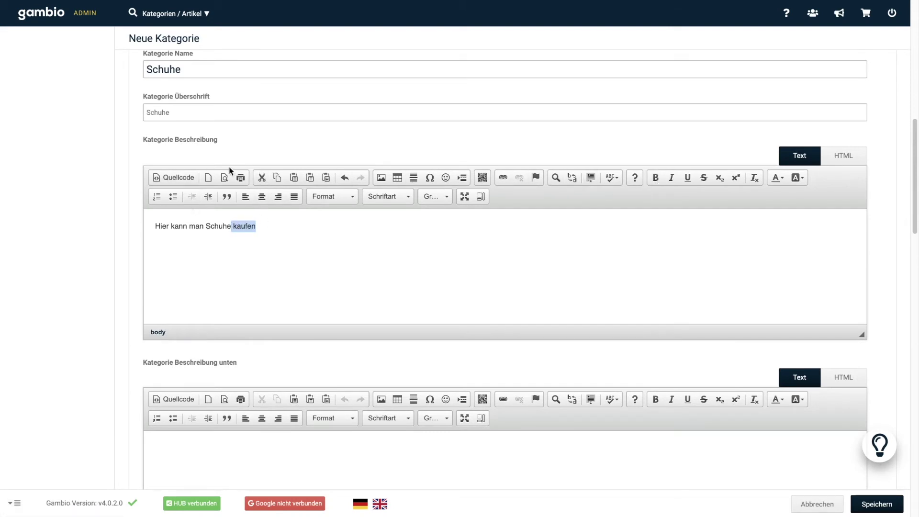
left_click(502, 177)
left_click(554, 167)
Step: Save the new category and open Schuhe in the category overview
scroll(423, 356, "down", 20)
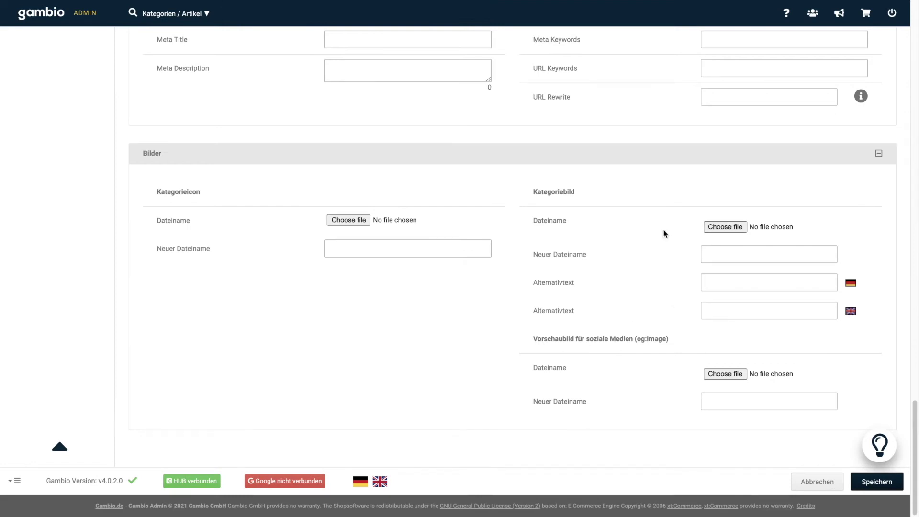
left_click(886, 483)
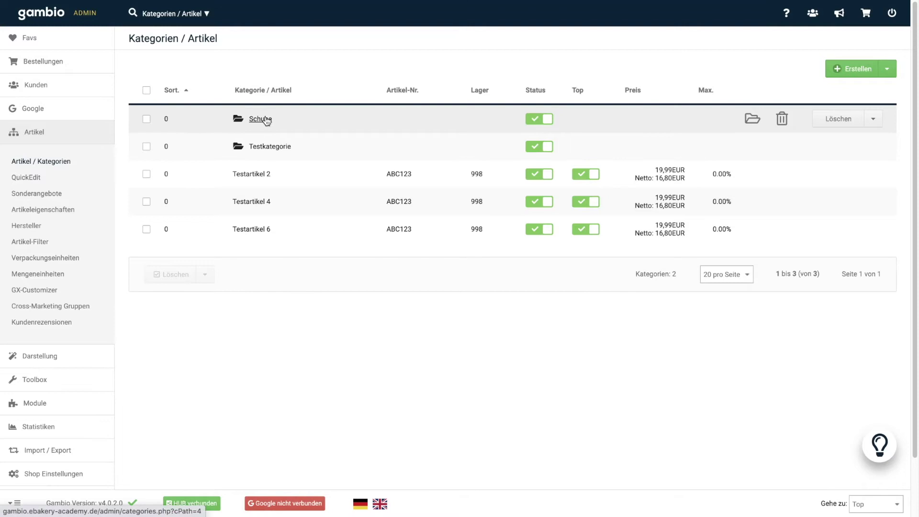
left_click(259, 120)
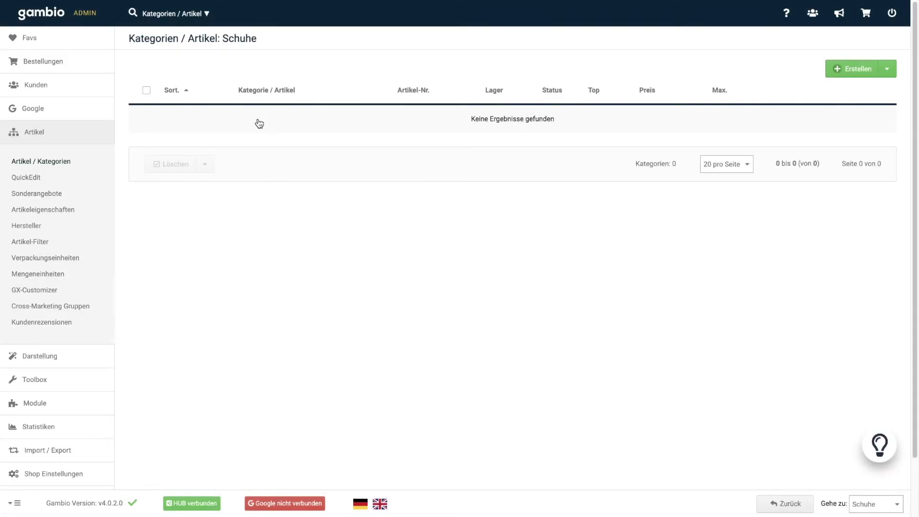
Step: Start creating a subcategory inside Schuhe and activate its status
left_click(888, 72)
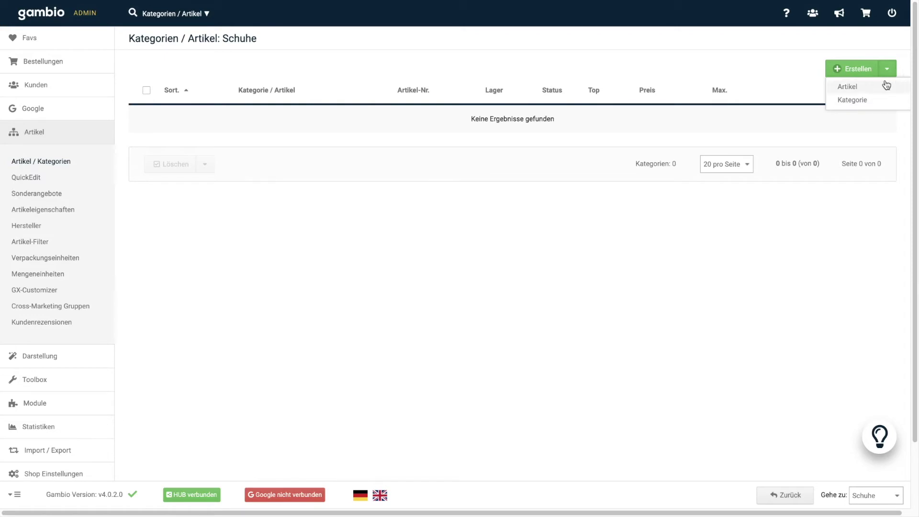
left_click(866, 98)
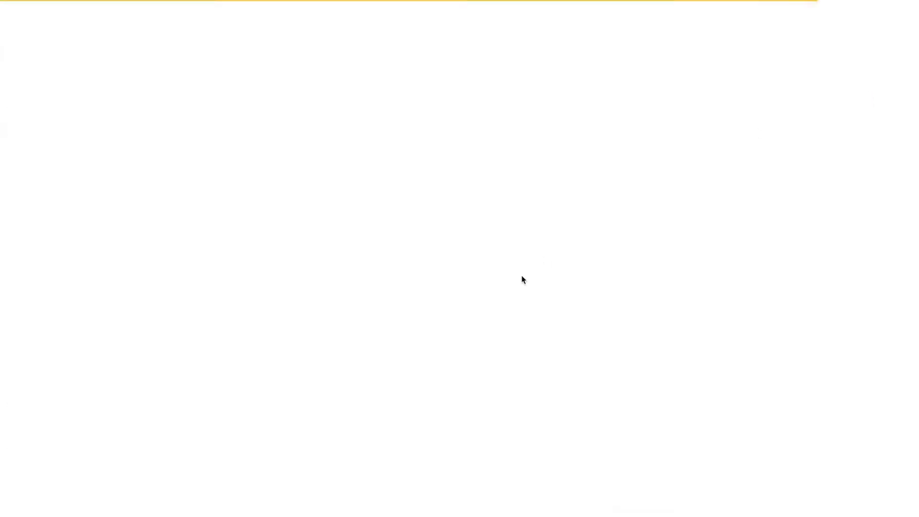
scroll(435, 240, "down", 3)
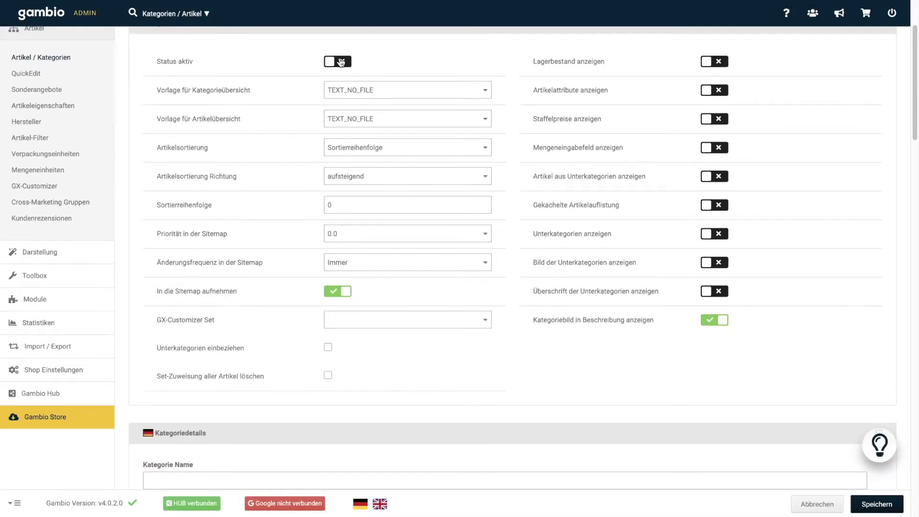
Step: Enter Sneakers as the subcategory's German name and heading, and save the subcategory
scroll(440, 348, "down", 5)
left_click(301, 264)
type("Sneakers")
left_click(340, 306)
type("Sneakers")
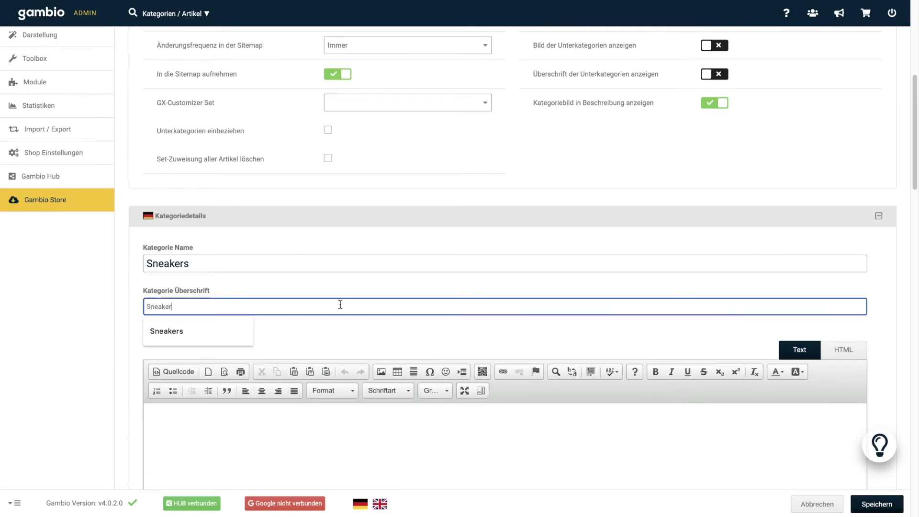
scroll(572, 342, "down", 5)
scroll(574, 340, "down", 20)
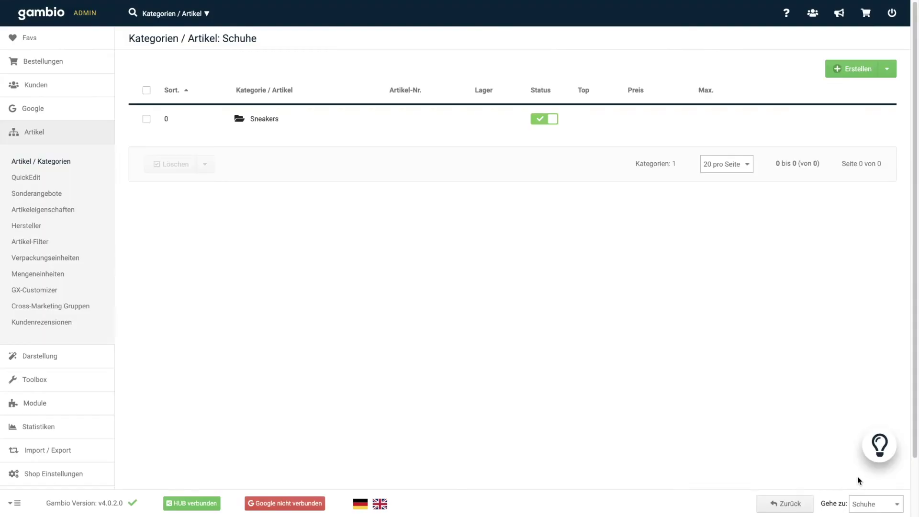
Step: Open the Sneakers subcategory and start creating a new article in it
left_click(264, 119)
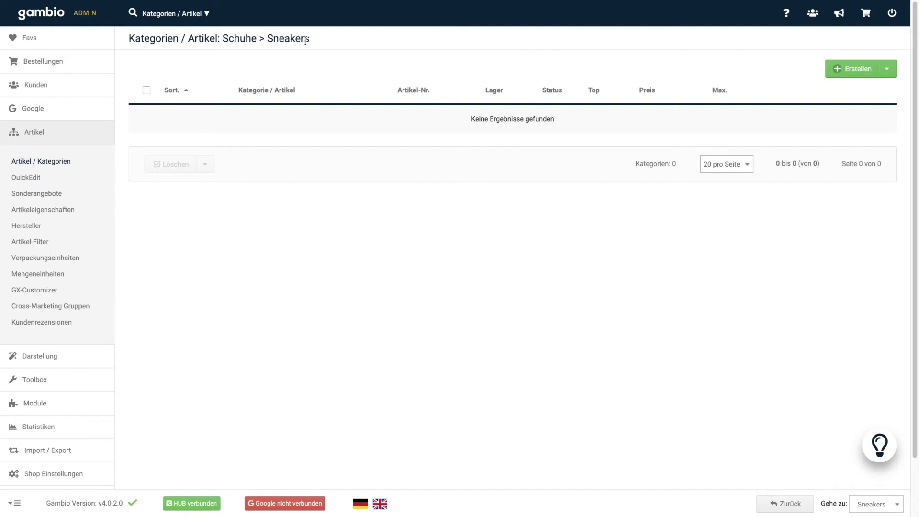
left_click(887, 68)
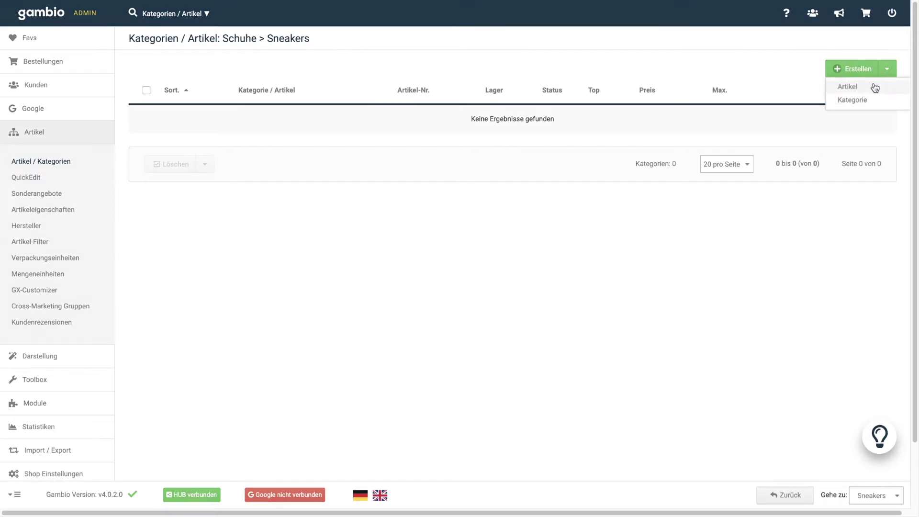
left_click(872, 85)
Step: Name the new article "Sneaker weiß" in the German article details
scroll(677, 236, "down", 5)
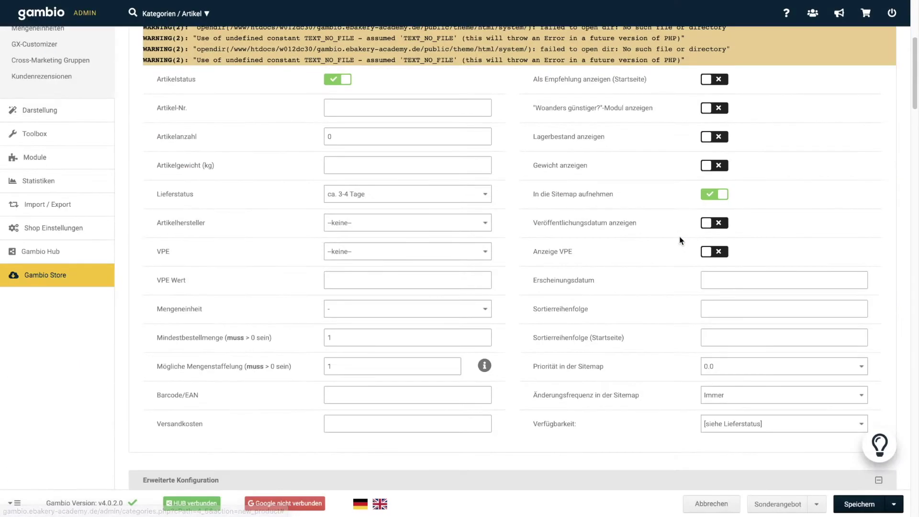
scroll(466, 190, "down", 1)
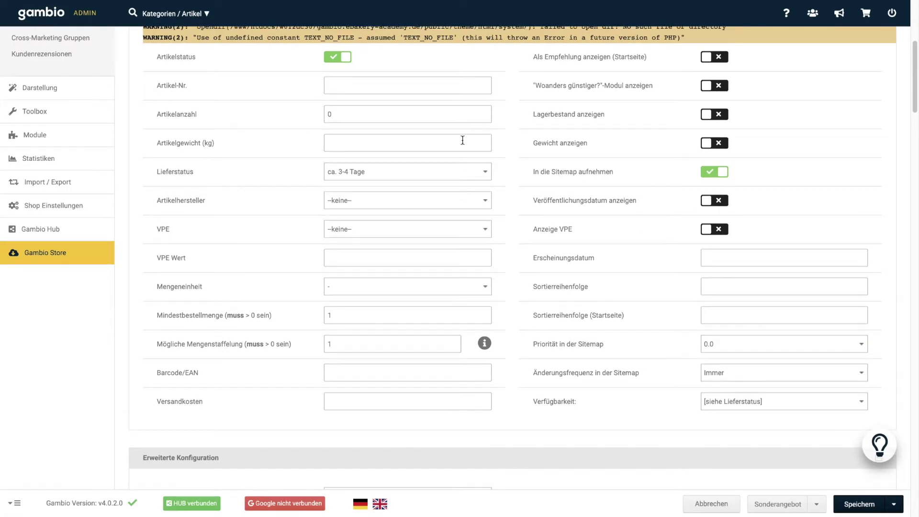
scroll(450, 137, "down", 10)
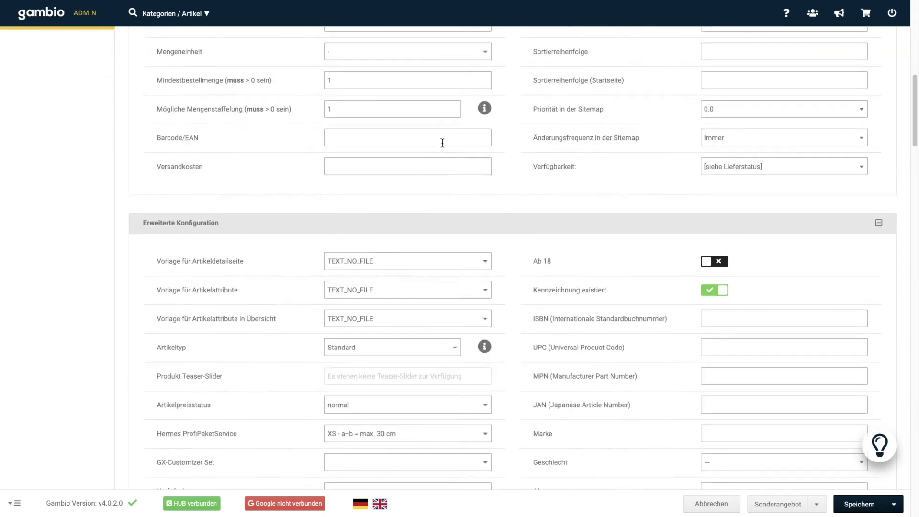
scroll(312, 254, "down", 8)
left_click(194, 235)
type("Sneaker weiß")
Step: Copy the article name into the German article description and make the word "weiß" bold
key("ctrl+a")
key("ctrl+c")
scroll(273, 369, "down", 3)
left_click(266, 424)
key("ctrl+v")
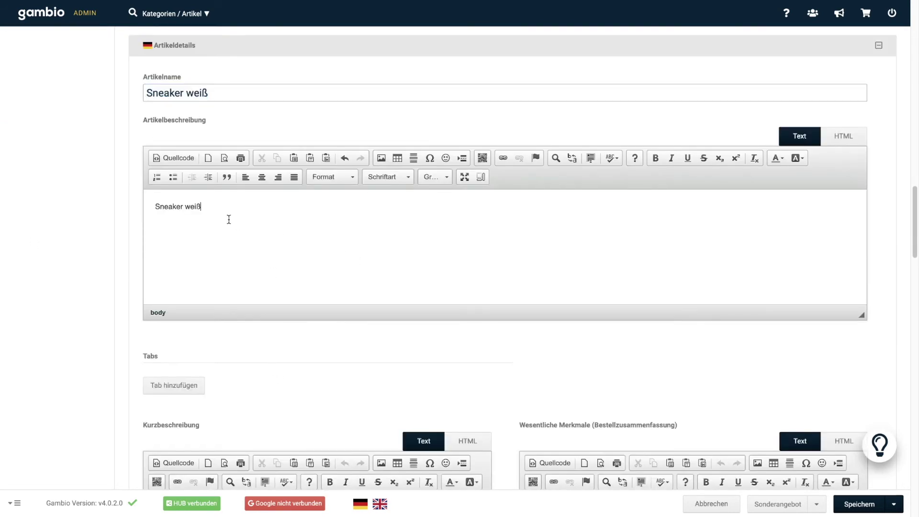
left_click_drag(205, 206, 186, 207)
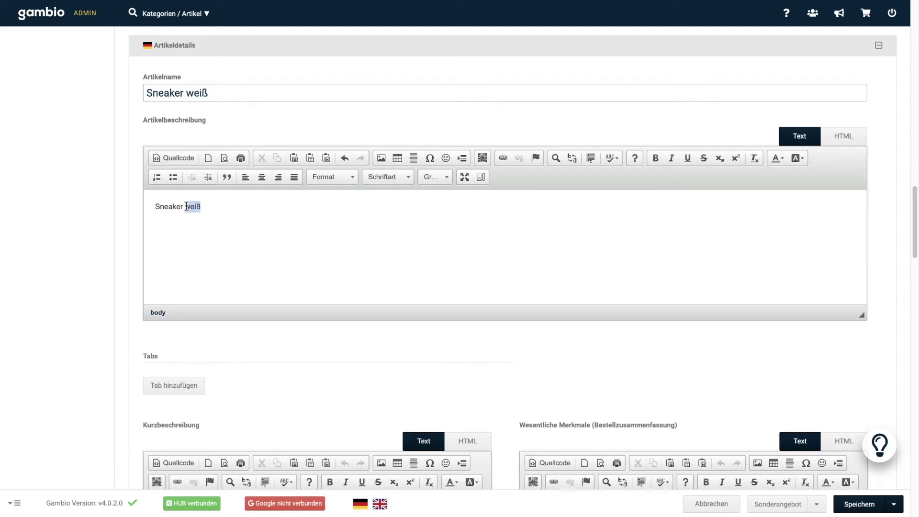
left_click(655, 158)
Step: Insert the image sneakeria-sneaker-weiss-neu.jpg from the Shopify folder as the article image
scroll(546, 301, "down", 10)
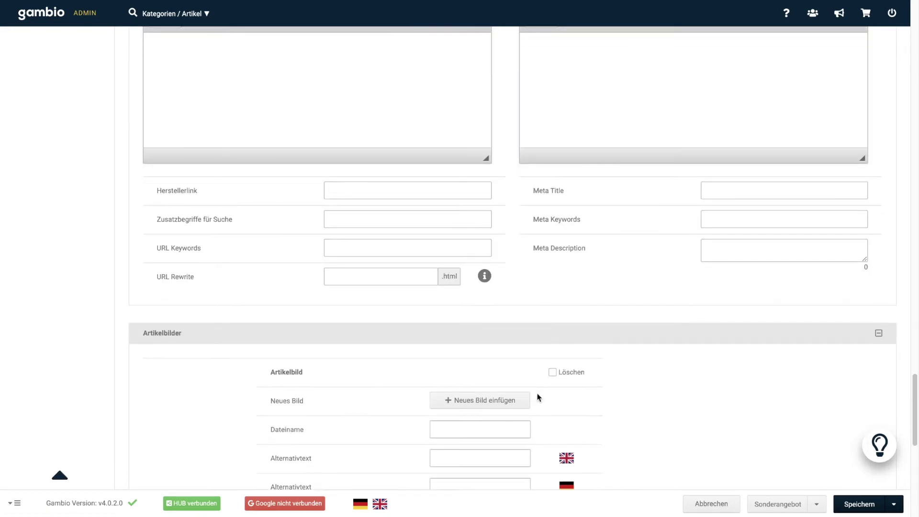
left_click(509, 401)
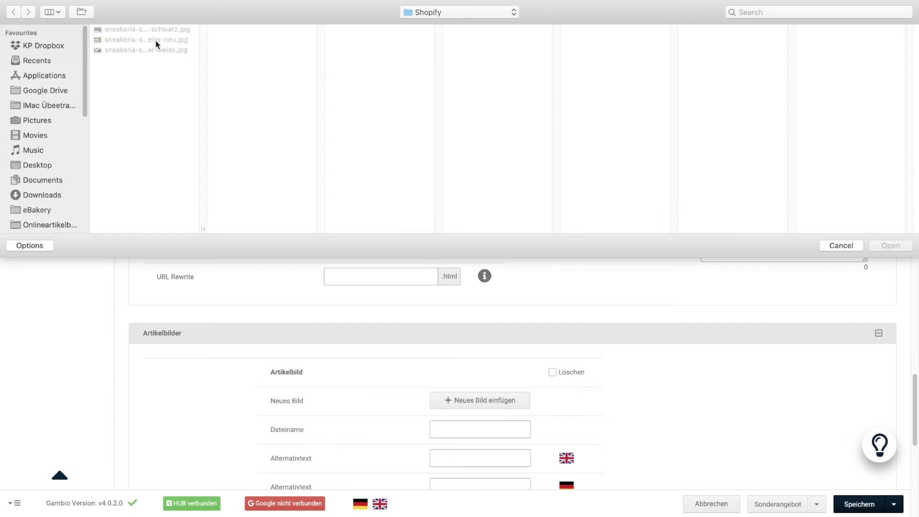
left_click(156, 40)
left_click(891, 245)
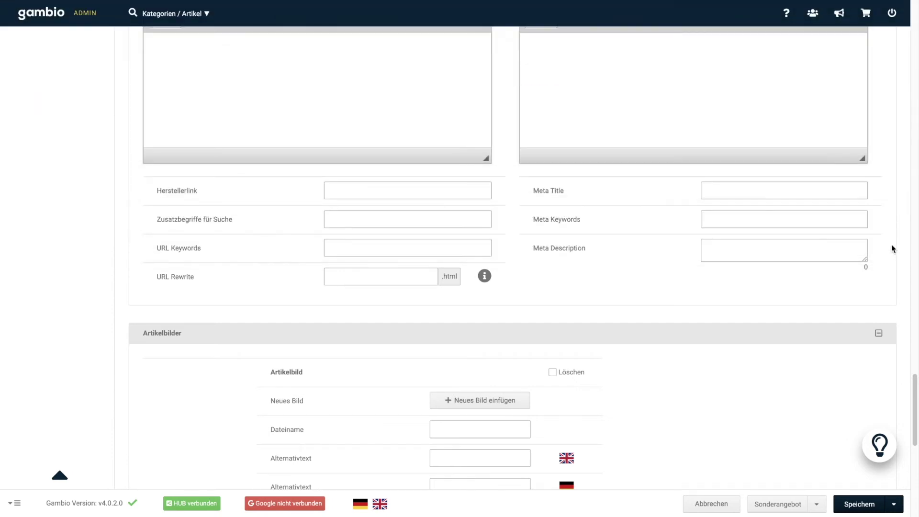
Step: Enter "Weißer Sneaker auf grünem Gras" as the English alternative text of the article image
scroll(485, 288, "down", 1)
scroll(485, 285, "down", 5)
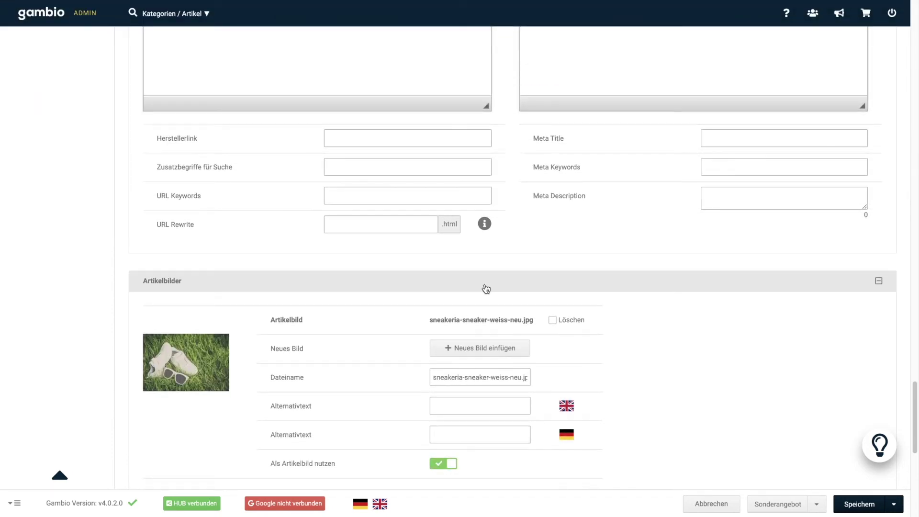
scroll(552, 294, "up", 1)
left_click(461, 244)
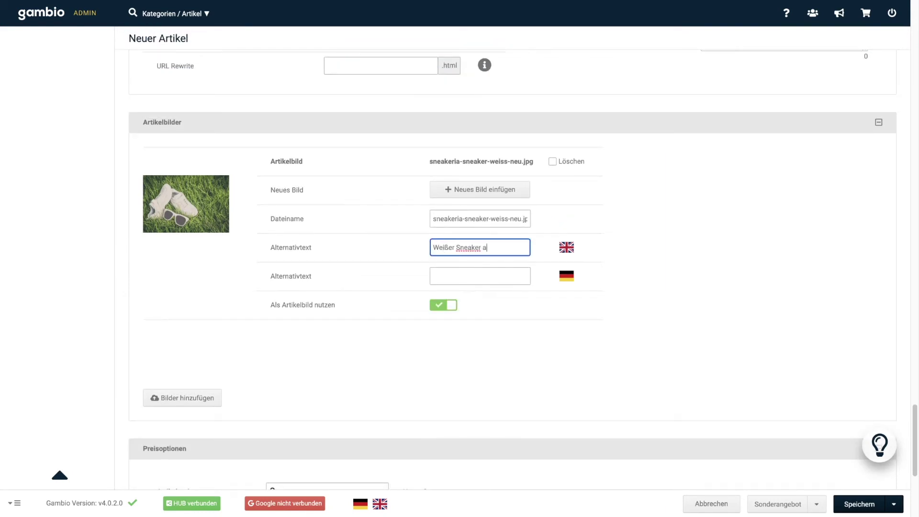
type("Weißer Sneaker auf grünem Gras")
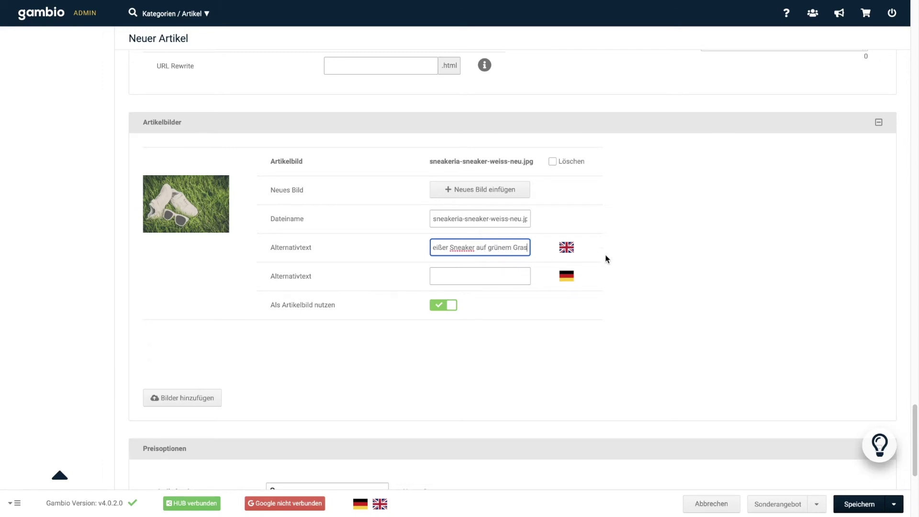
Step: Set the article price to 49,99 and save the new article
scroll(606, 259, "down", 5)
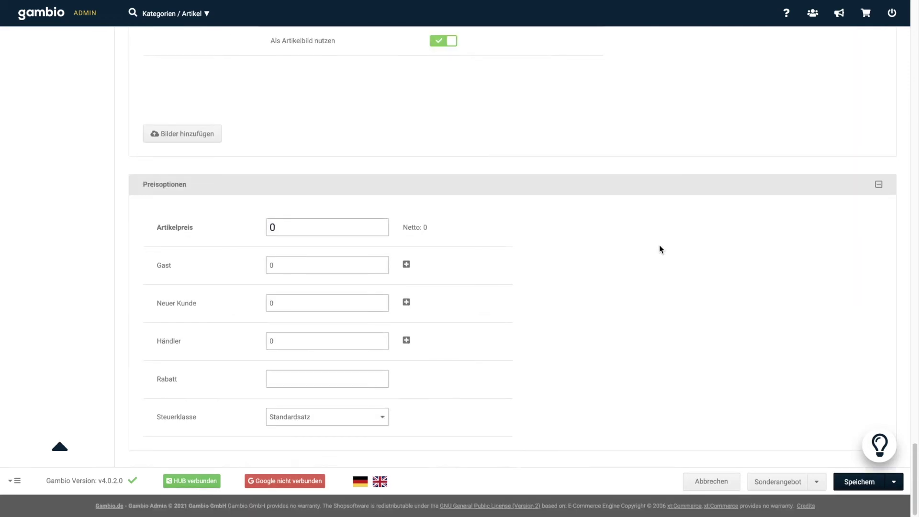
left_click(306, 228)
type("49,99")
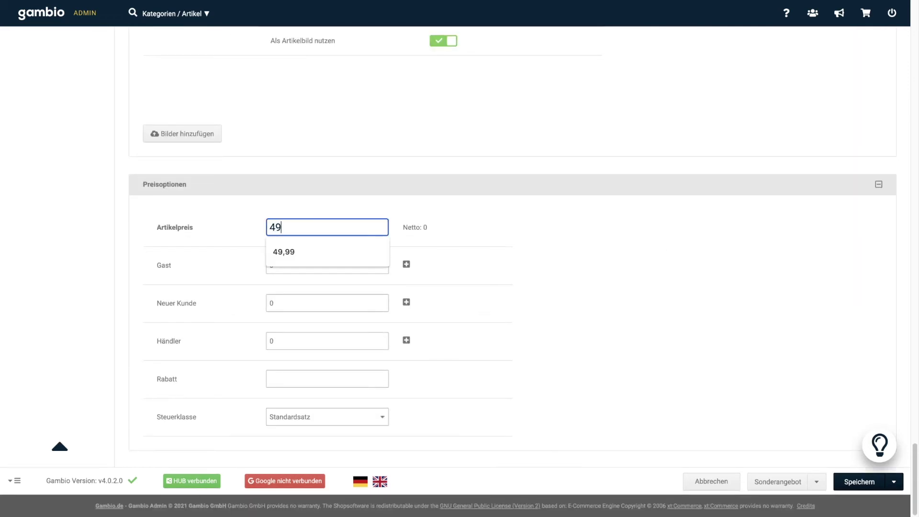
left_click(487, 222)
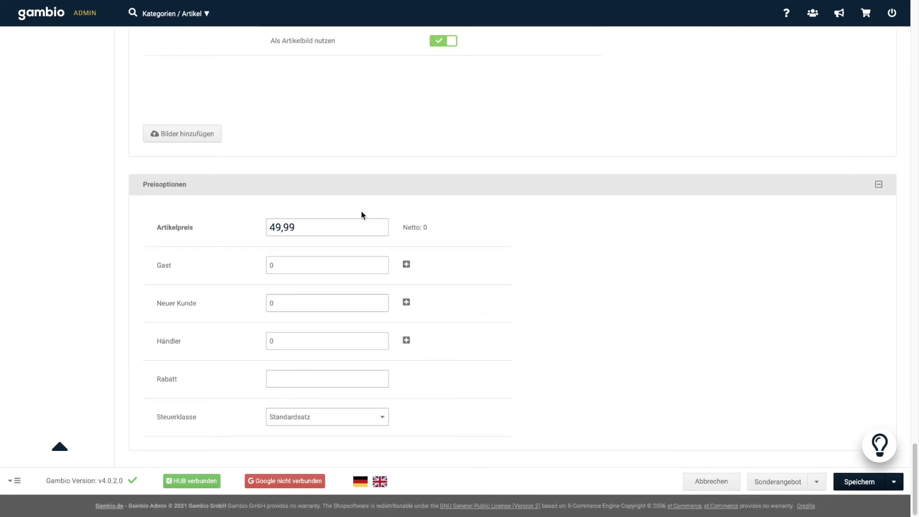
left_click(849, 481)
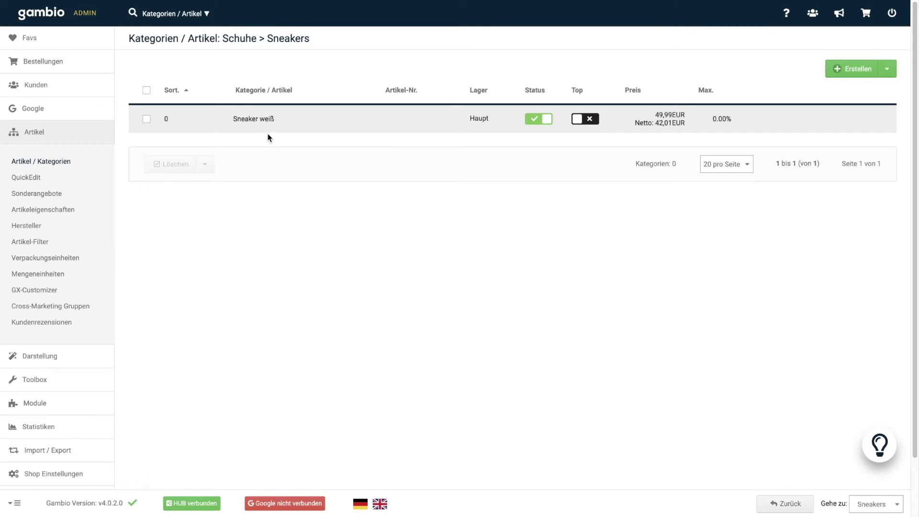
Step: Open the shop theme in StyleEdit from the template settings and bring up the list of own themes
left_click(57, 355)
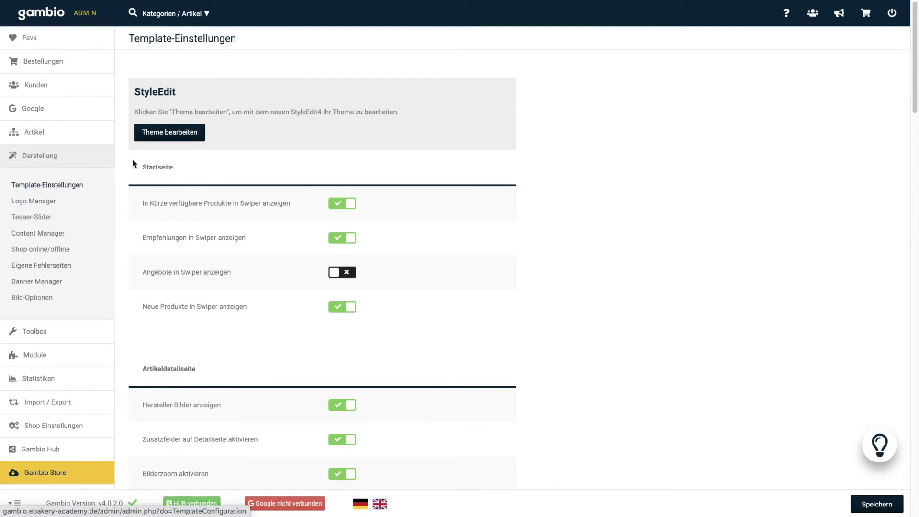
left_click(168, 134)
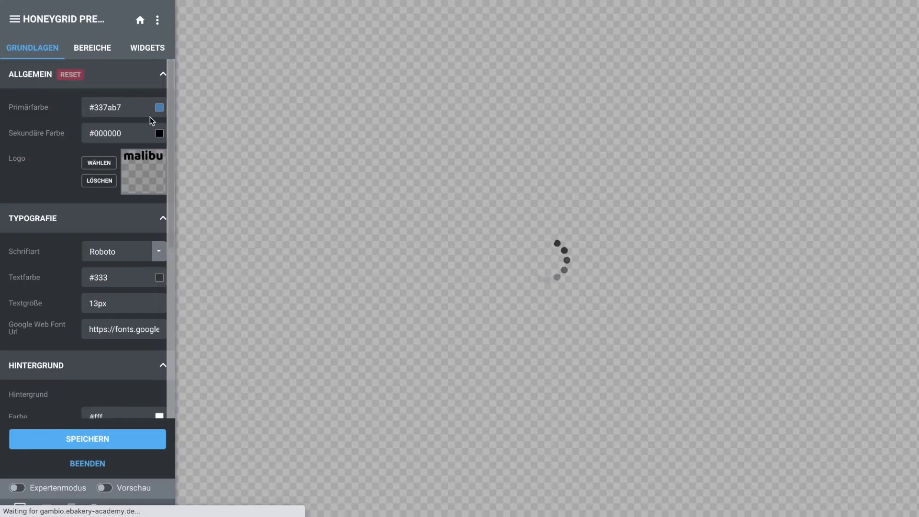
left_click(92, 22)
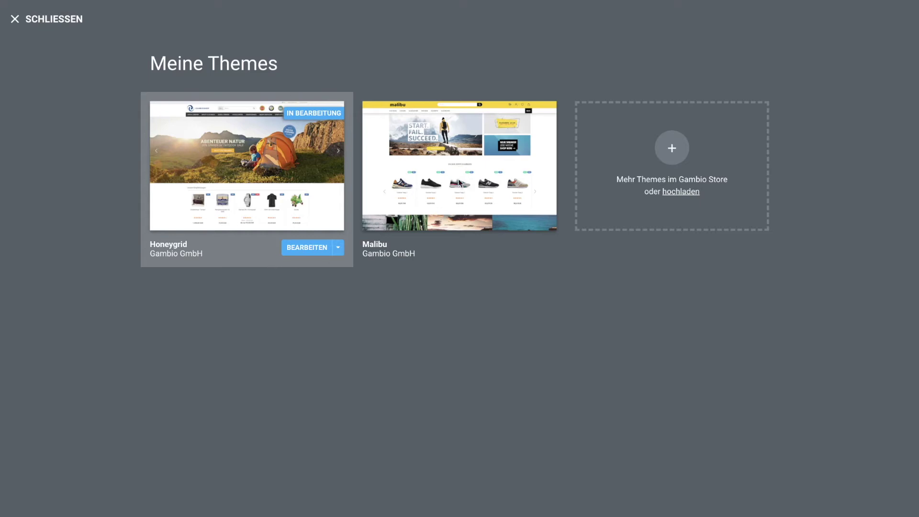
Step: Duplicate the Honeygrid theme and open the copy for editing
left_click(338, 247)
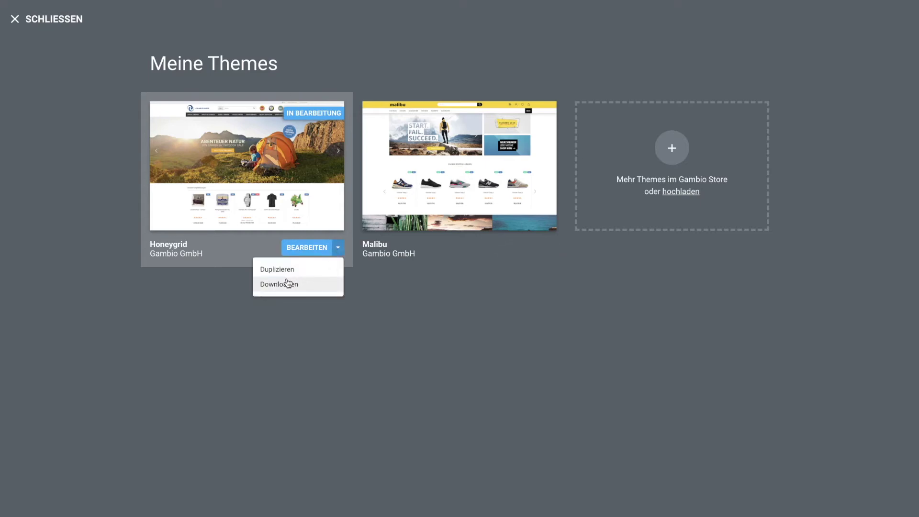
left_click(261, 283)
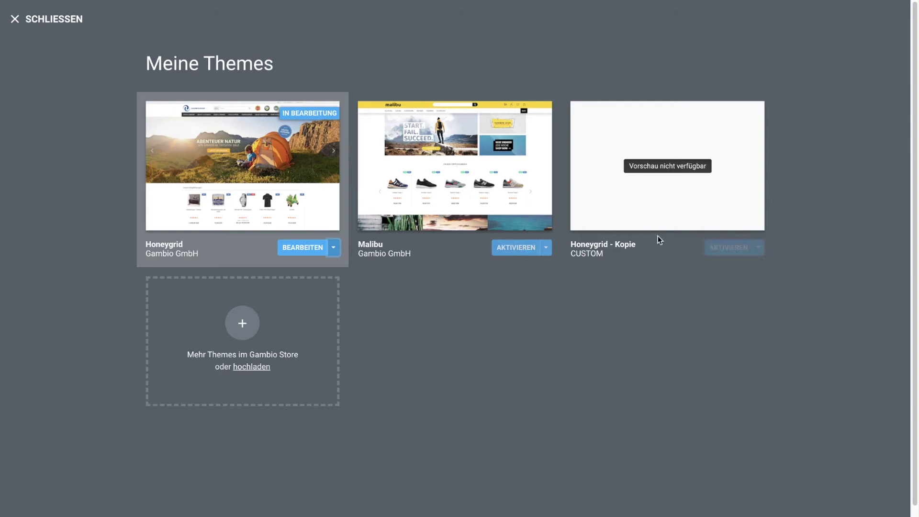
left_click(758, 247)
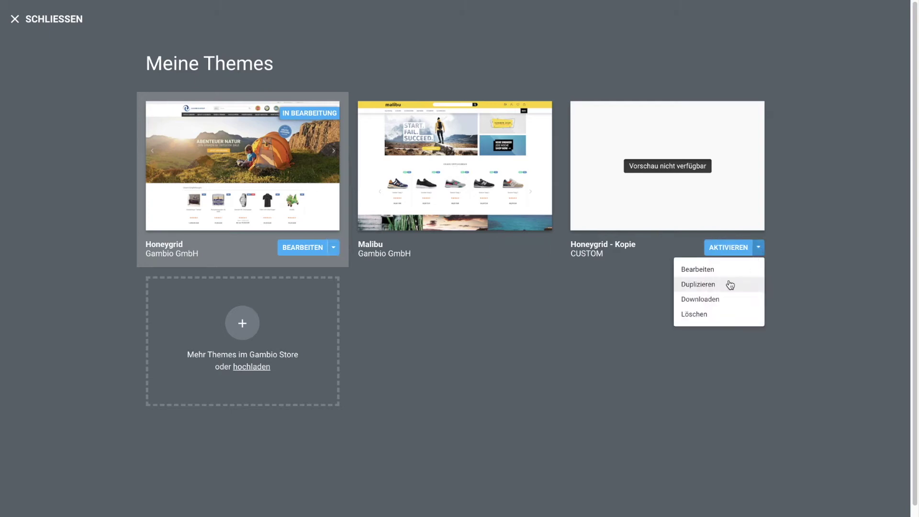
left_click(704, 268)
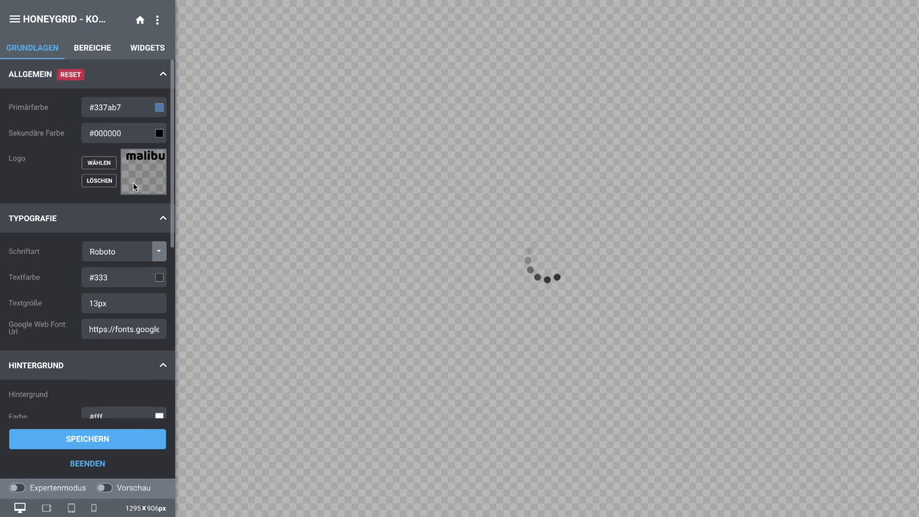
Step: Place a Produkt widget in the empty section below the start page slider
scroll(267, 182, "down", 4)
scroll(267, 181, "down", 5)
scroll(267, 181, "up", 10)
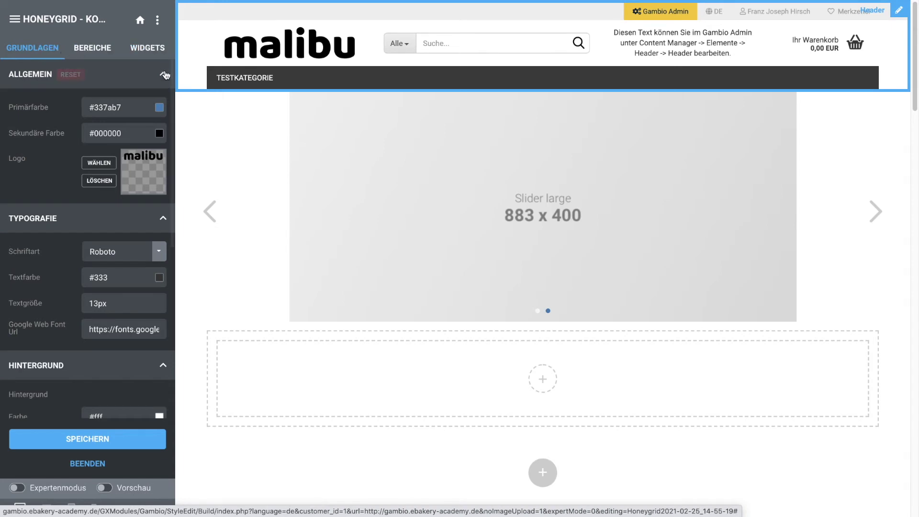
scroll(98, 119, "down", 2)
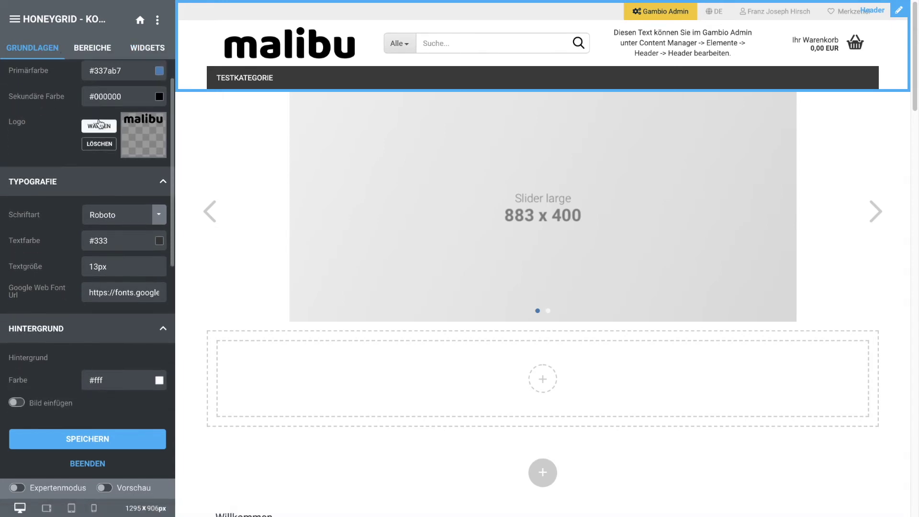
scroll(119, 143, "up", 2)
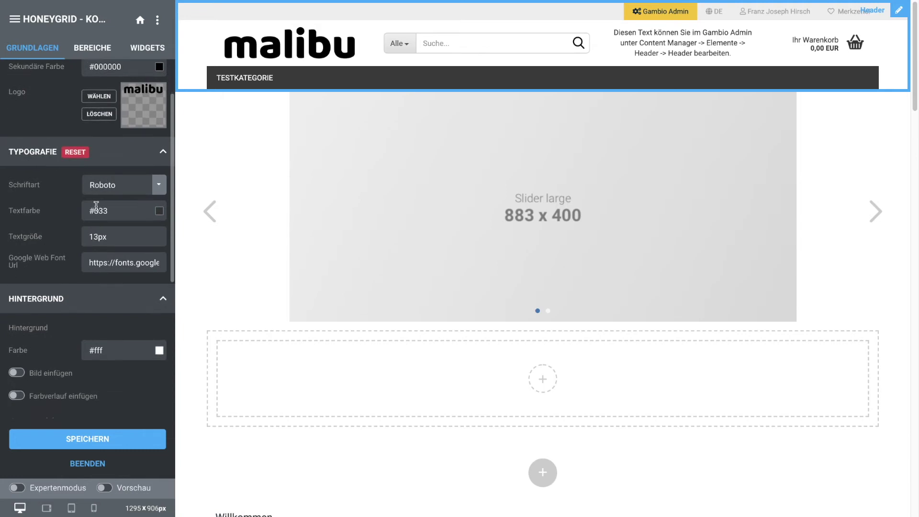
left_click(146, 48)
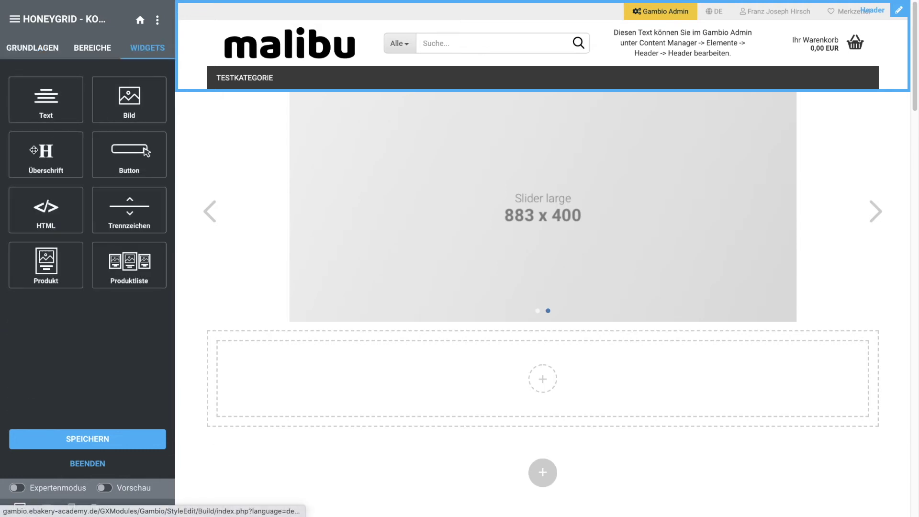
left_click_drag(48, 264, 419, 378)
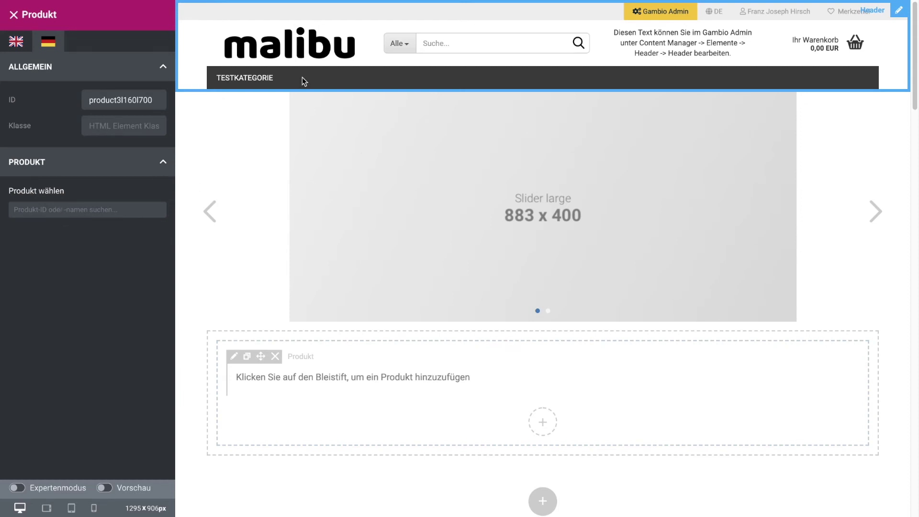
Step: Search for "snea", assign the product Sneaker weiß to the new Produkt widget and save the theme
left_click(280, 45)
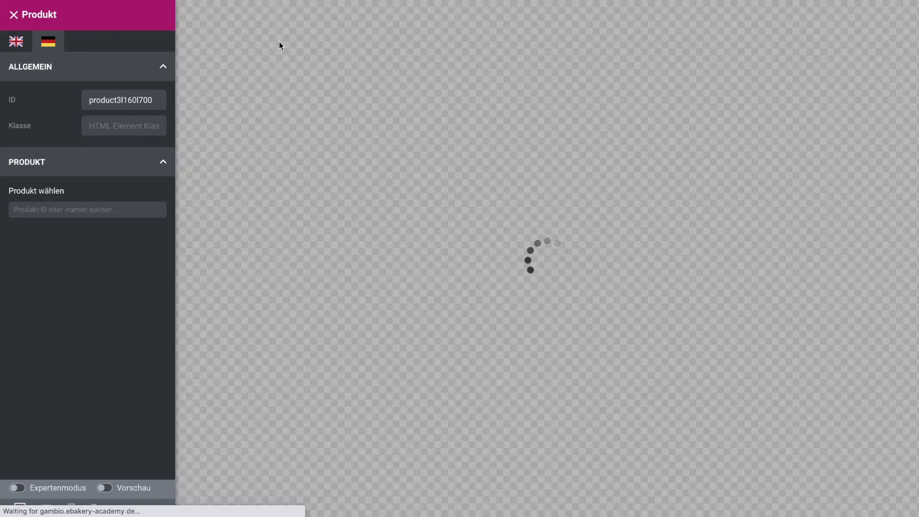
scroll(492, 209, "down", 3)
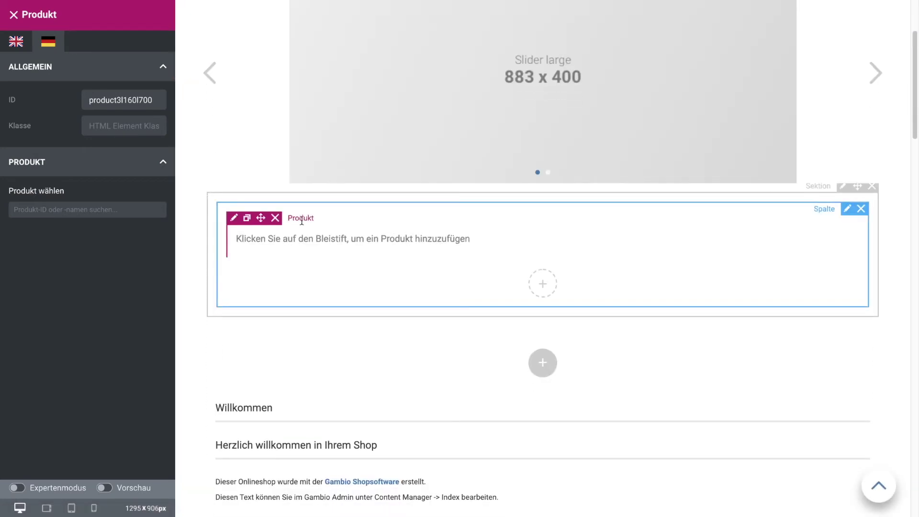
left_click(68, 209)
type("snea")
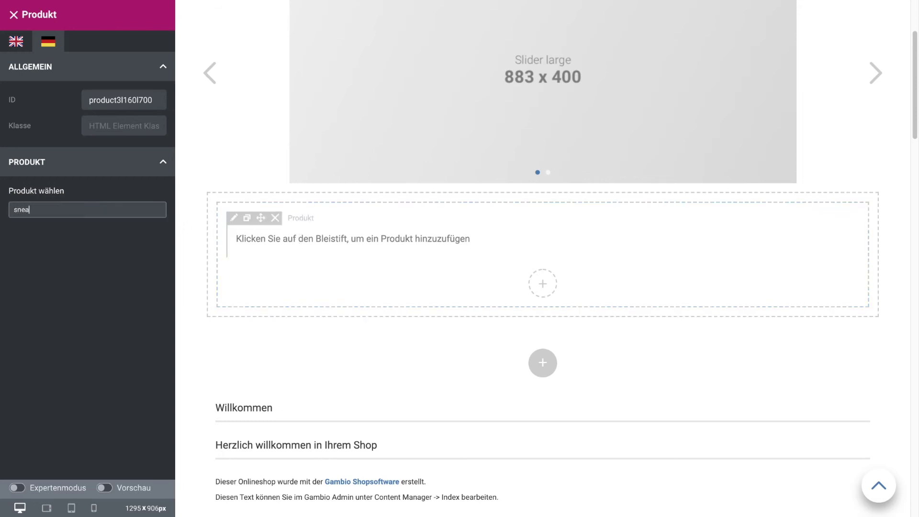
left_click(54, 232)
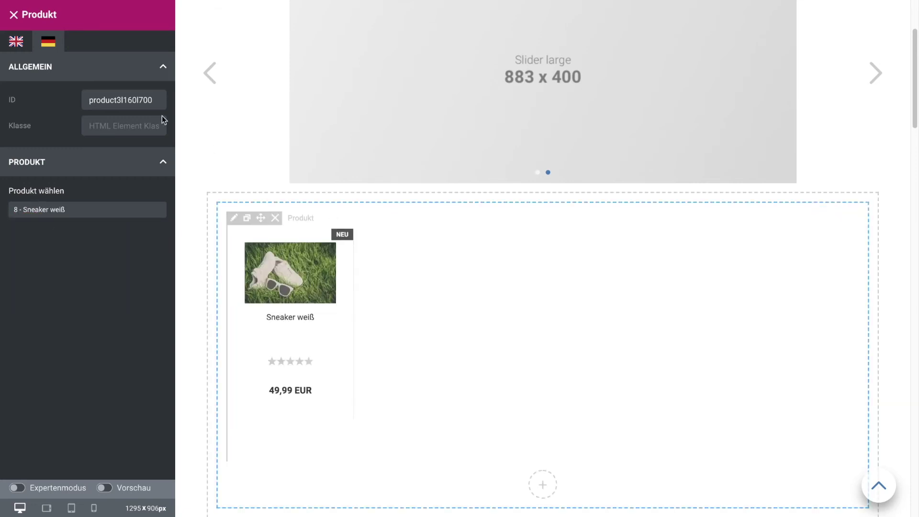
left_click(15, 16)
left_click(95, 440)
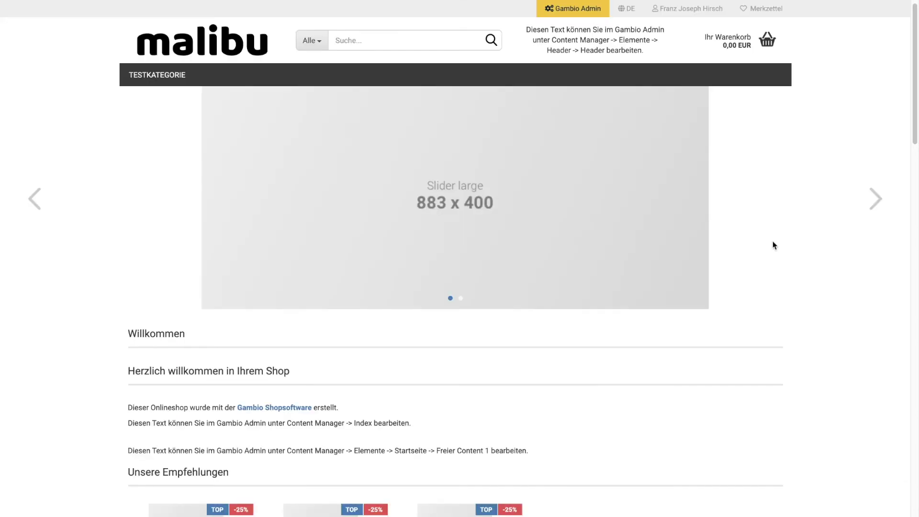
Step: Open the Sneaker weiß product from the storefront start page, put one in the cart and proceed to checkout
scroll(774, 245, "down", 15)
left_click(185, 230)
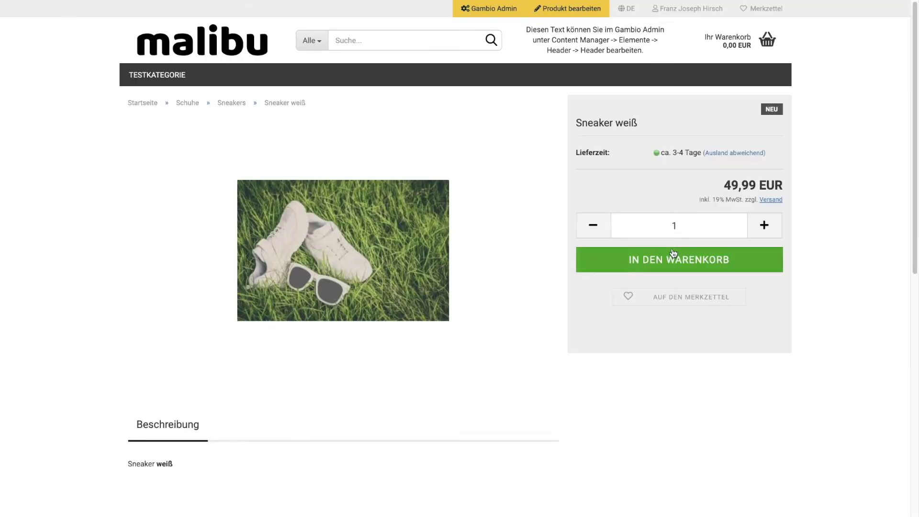
left_click(673, 254)
left_click(673, 336)
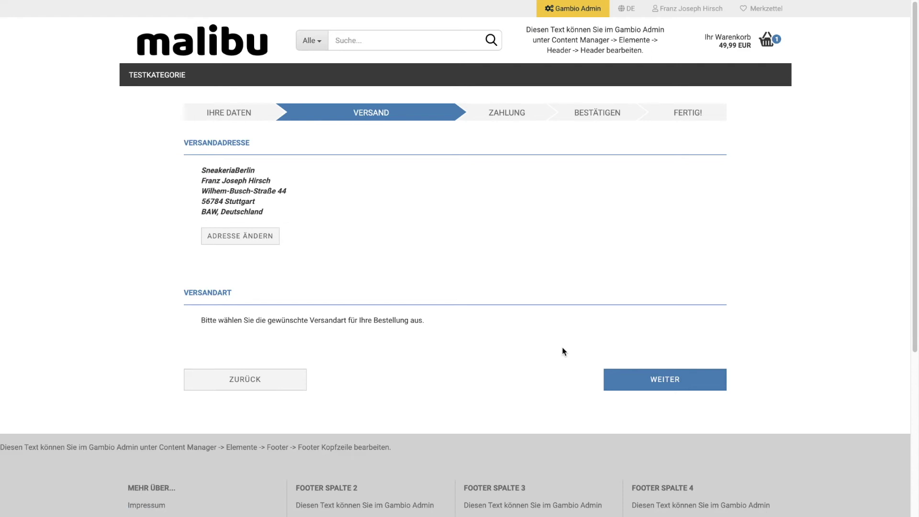
Step: Try to continue the checkout past the shipping step and check the Versandart section for shipping methods
left_click(663, 386)
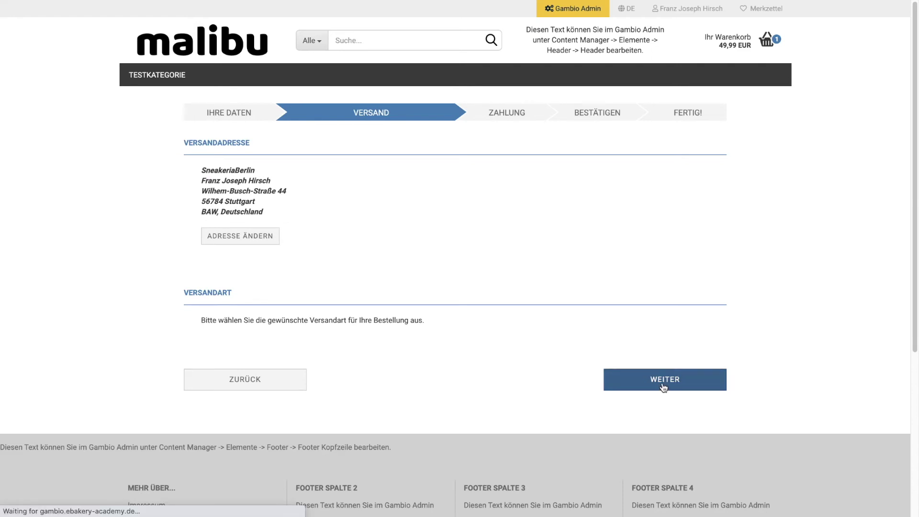
left_click(663, 385)
left_click(663, 386)
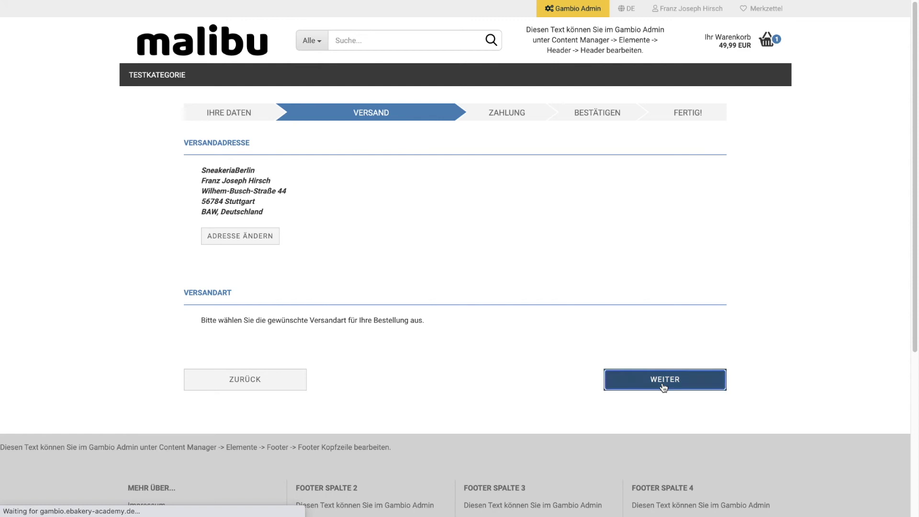
left_click(664, 385)
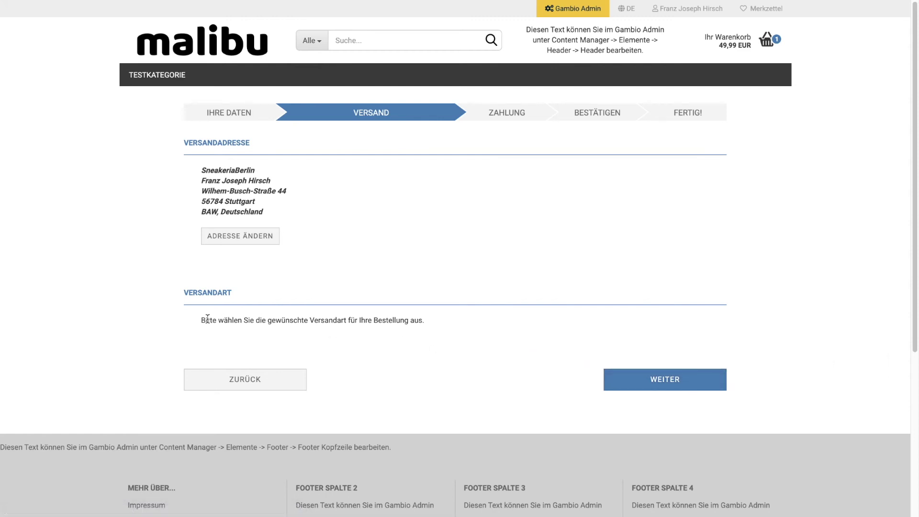
left_click_drag(201, 321, 385, 331)
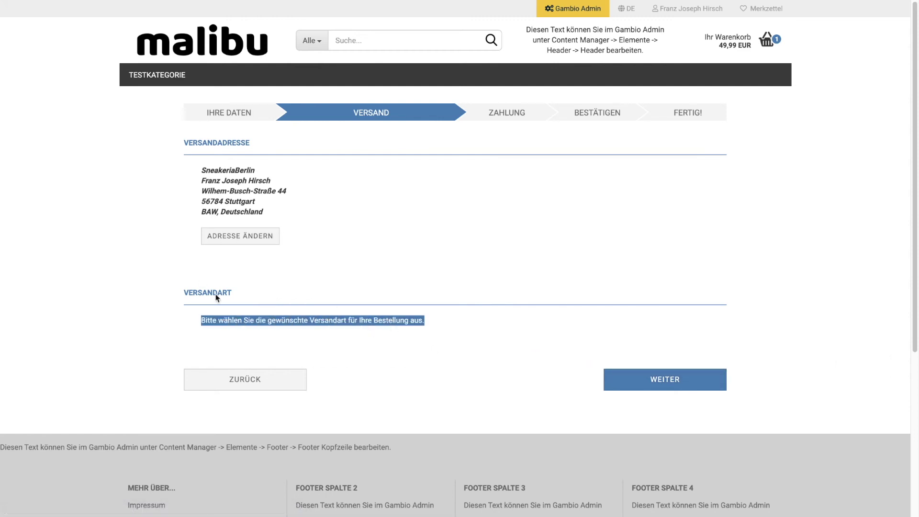
left_click(444, 388)
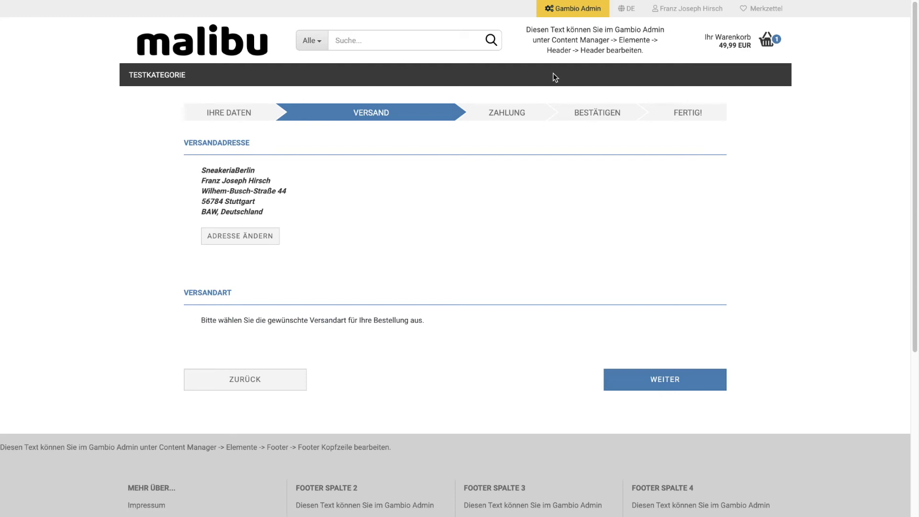
Step: Return to the Gambio admin, open the Versandarten modules and select DHL Österreich
left_click(565, 10)
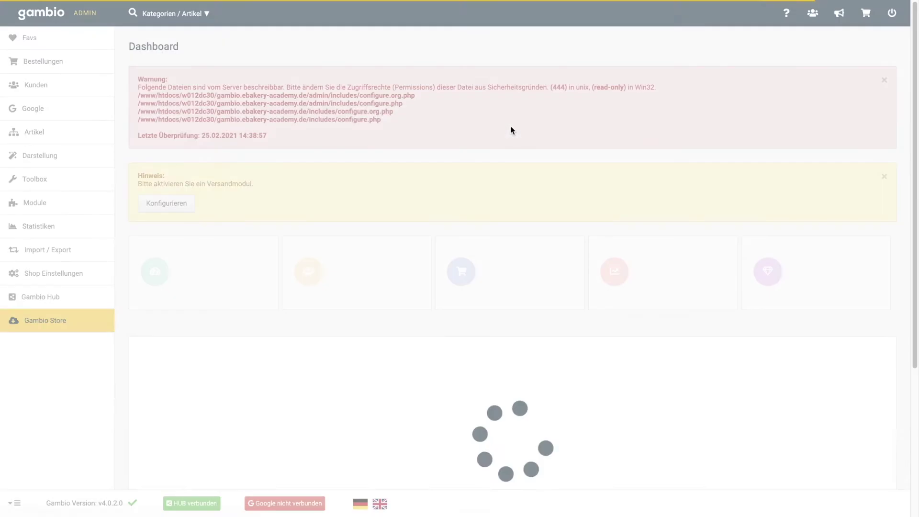
left_click(62, 204)
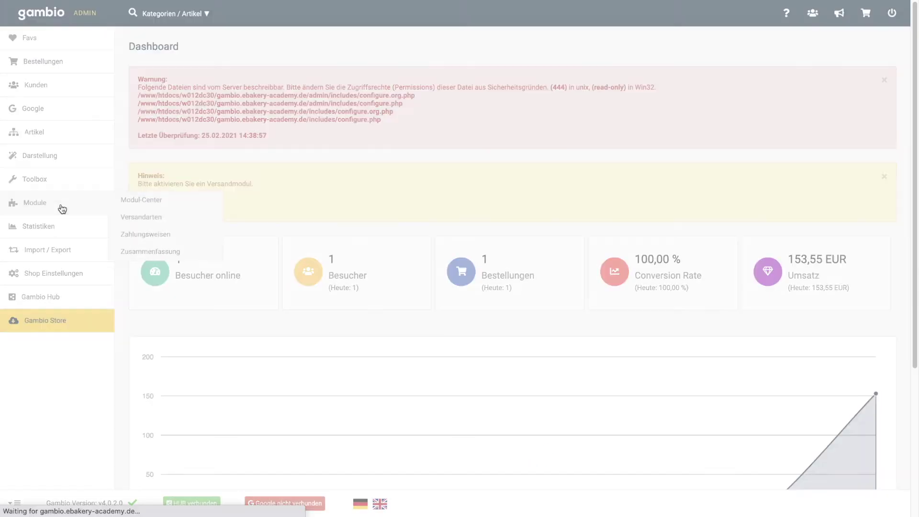
left_click(43, 248)
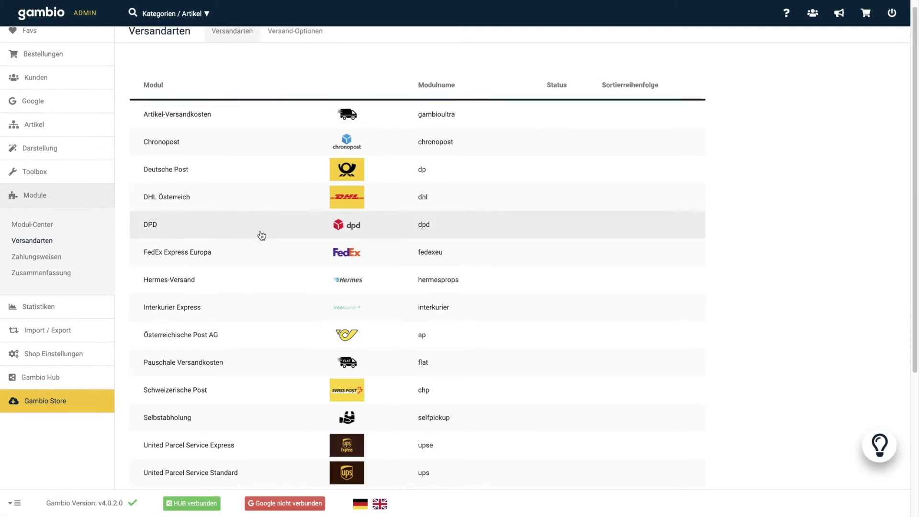
left_click(460, 196)
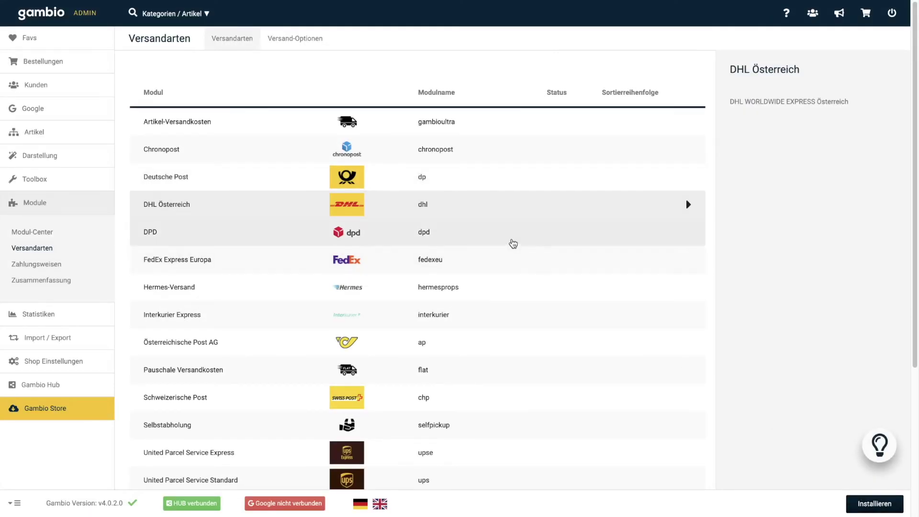
Step: Install the shipping modules DHL Österreich, Artikel-Versandkosten and Pauschale Versandkosten
left_click(876, 505)
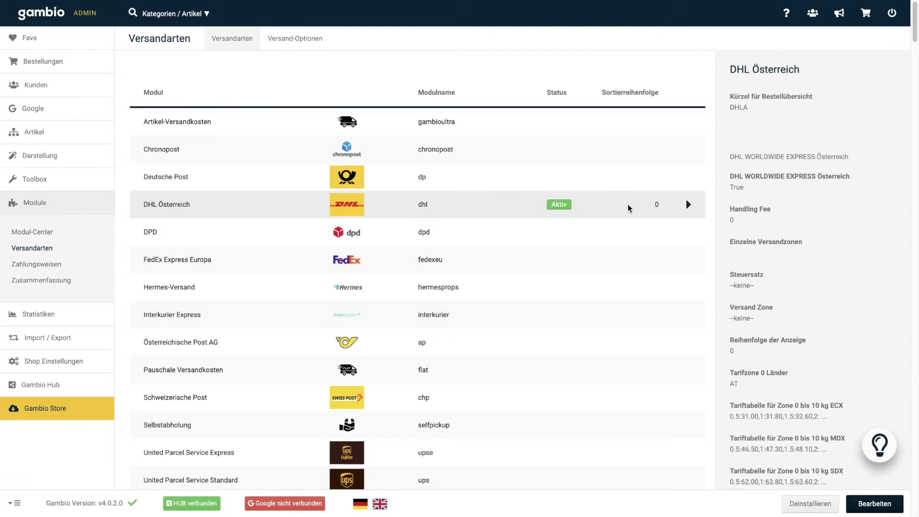
left_click(465, 125)
left_click(888, 510)
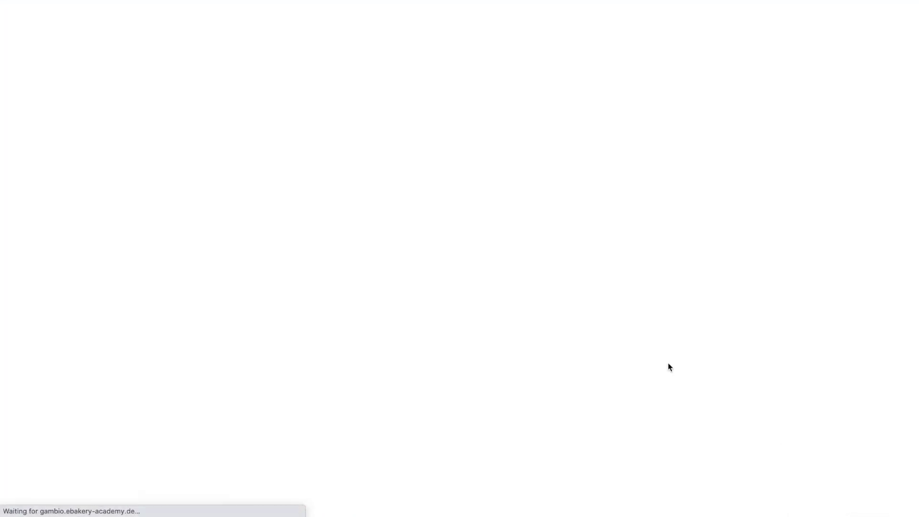
scroll(554, 351, "down", 1)
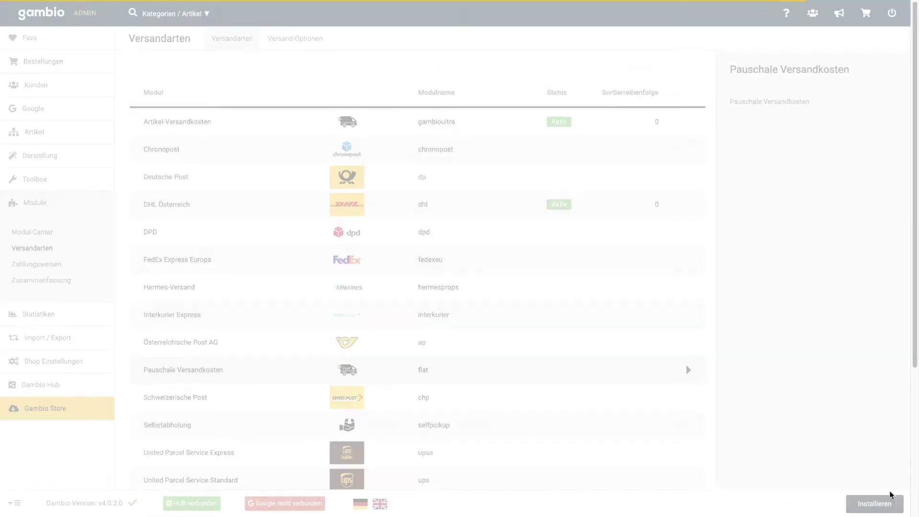
left_click(887, 503)
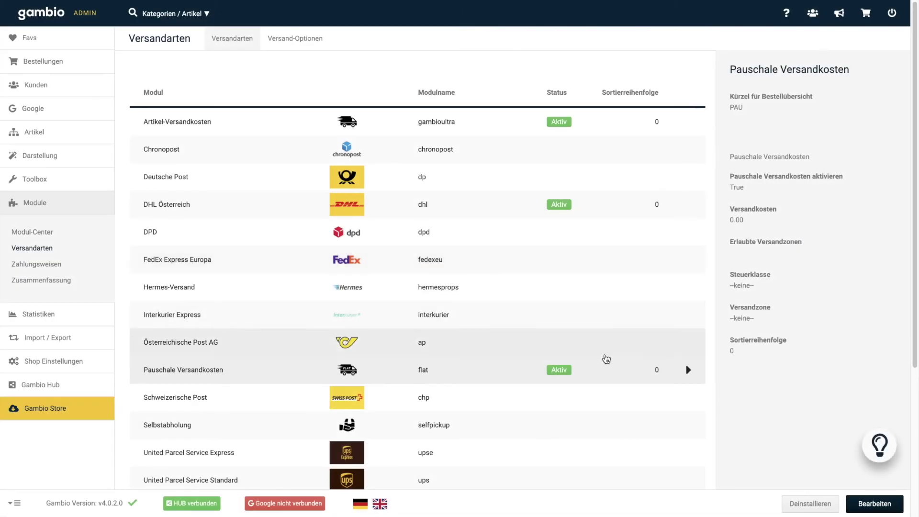
Step: Open the Zahlungsweisen modules and install the SOFORT Überweisung payment method from the Gambio Payment Hub
left_click(51, 264)
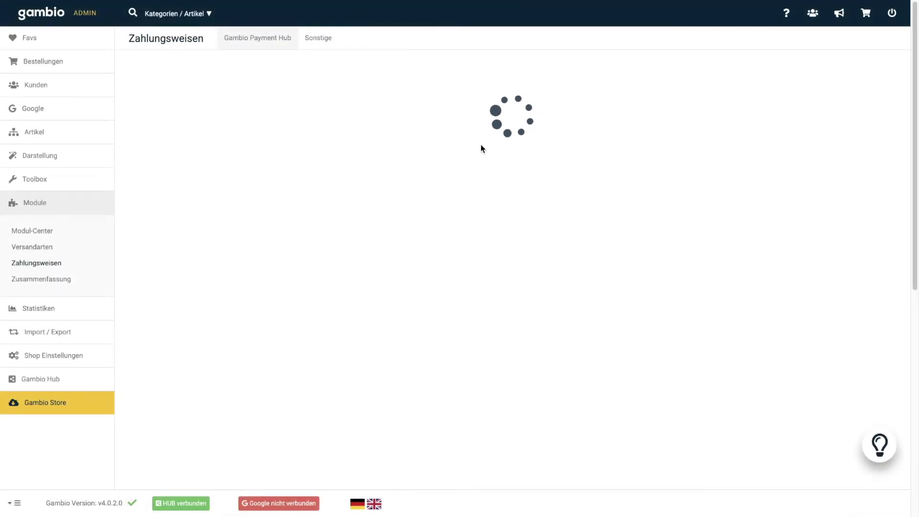
scroll(469, 259, "down", 1)
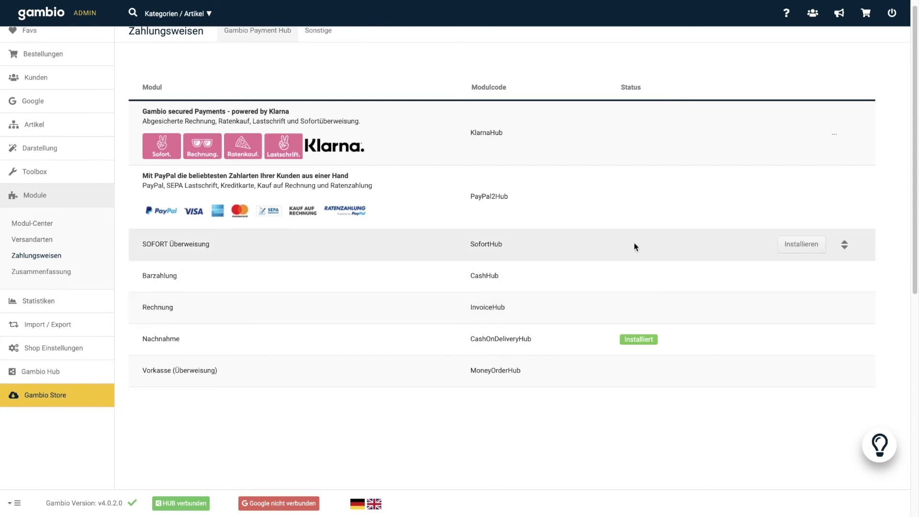
left_click(789, 246)
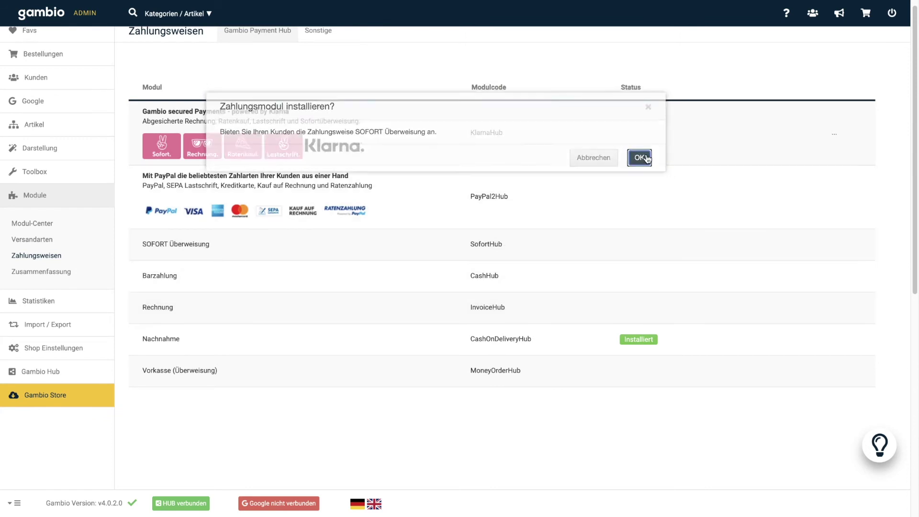
left_click(640, 157)
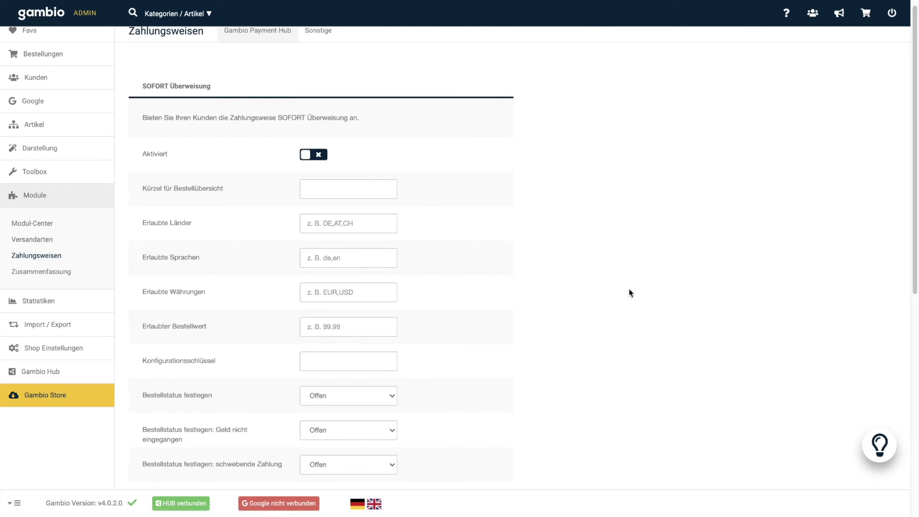
Step: Activate the SOFORT Überweisung payment method and save its configuration
scroll(416, 221, "down", 3)
scroll(415, 221, "up", 3)
left_click(324, 164)
scroll(454, 243, "down", 8)
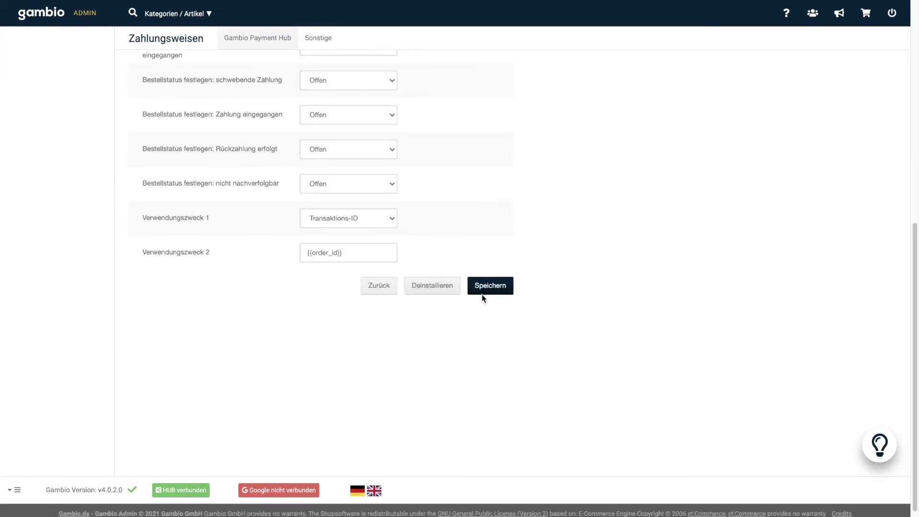
left_click(491, 288)
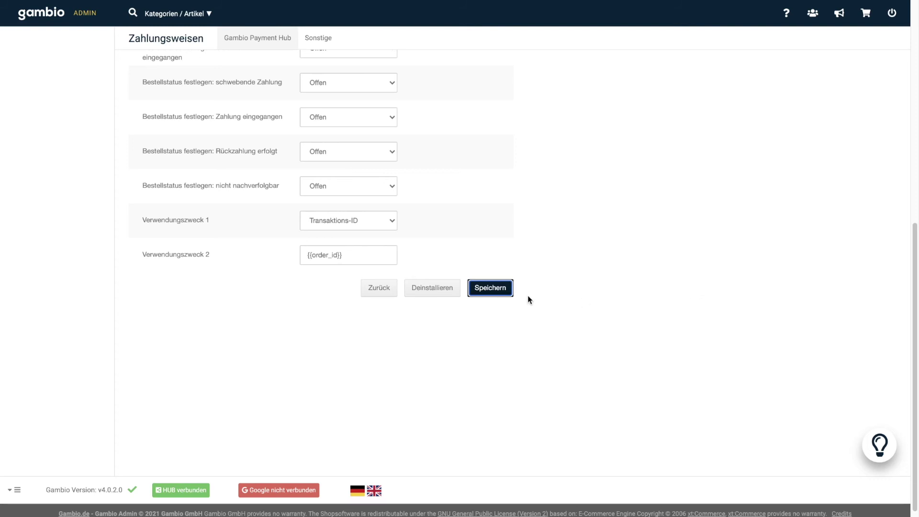
left_click(498, 292)
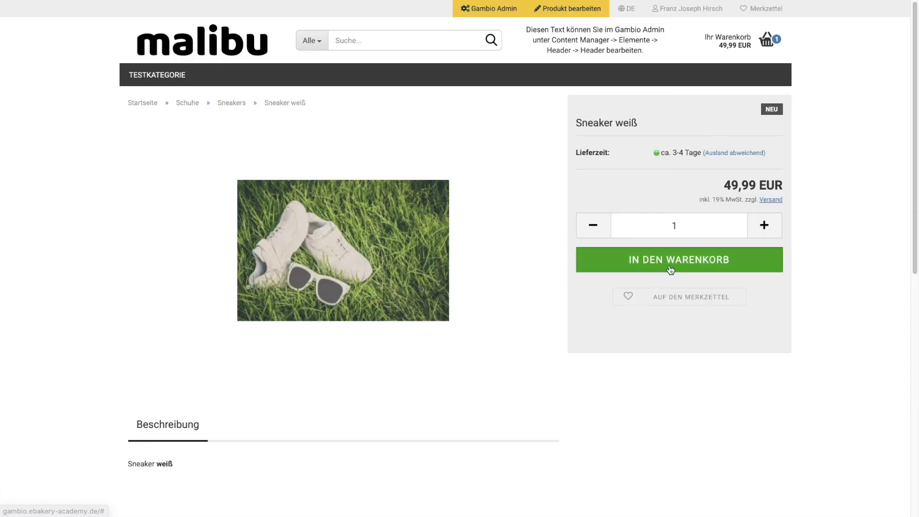
Step: Take another Sneaker weiß from the storefront to checkout and continue with Artikel-Versandkosten as the shipping method
left_click(668, 263)
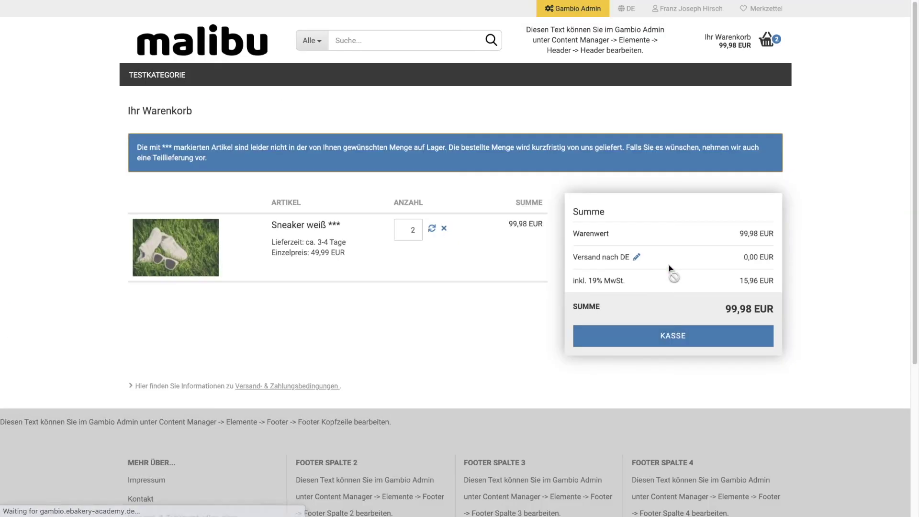
left_click(681, 332)
scroll(404, 241, "down", 3)
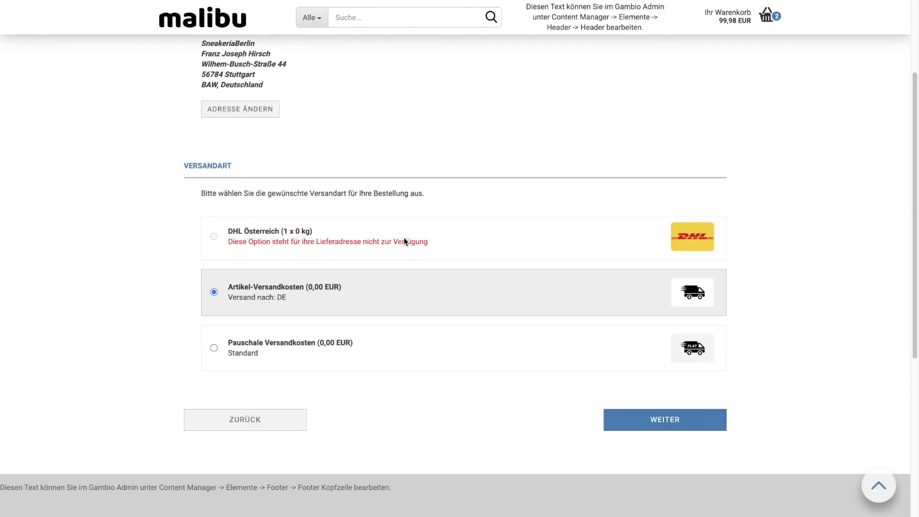
left_click(245, 352)
left_click(243, 297)
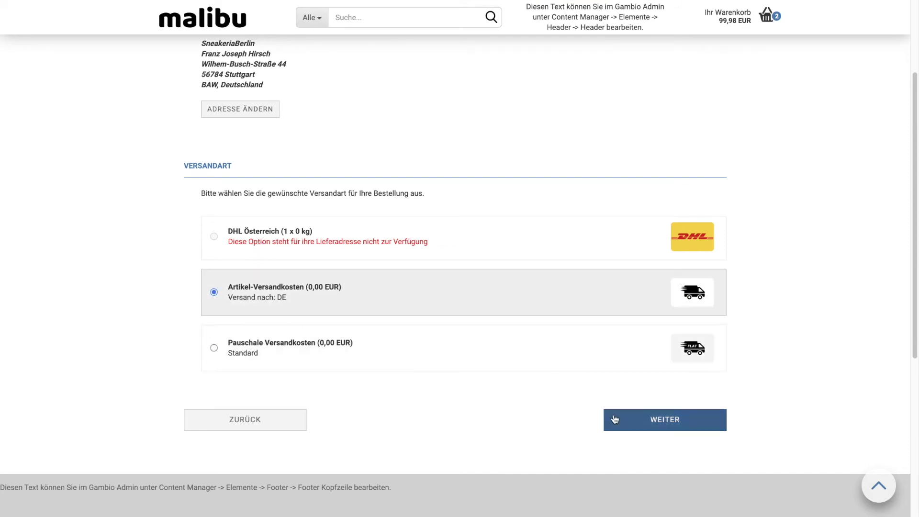
left_click(636, 421)
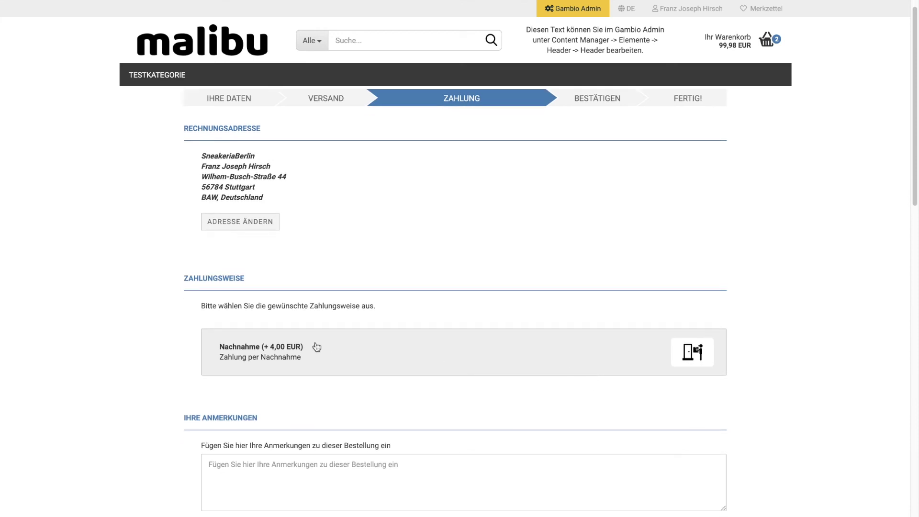
Step: Continue with Nachnahme as the payment method and place the binding order for the sneakers
scroll(374, 344, "down", 10)
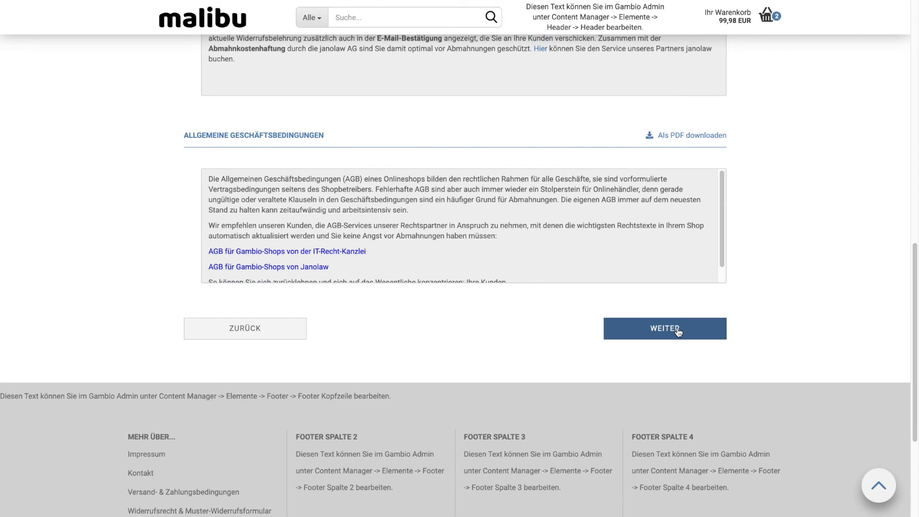
left_click(680, 334)
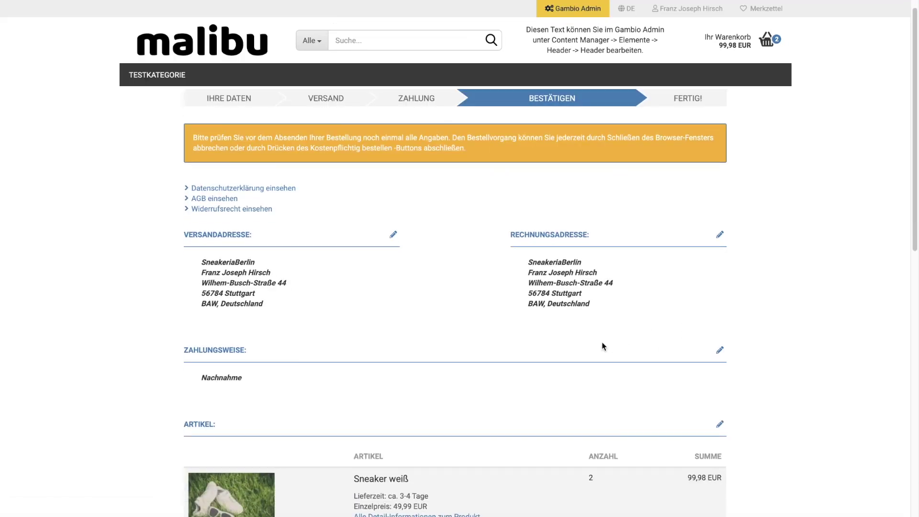
scroll(579, 329, "down", 5)
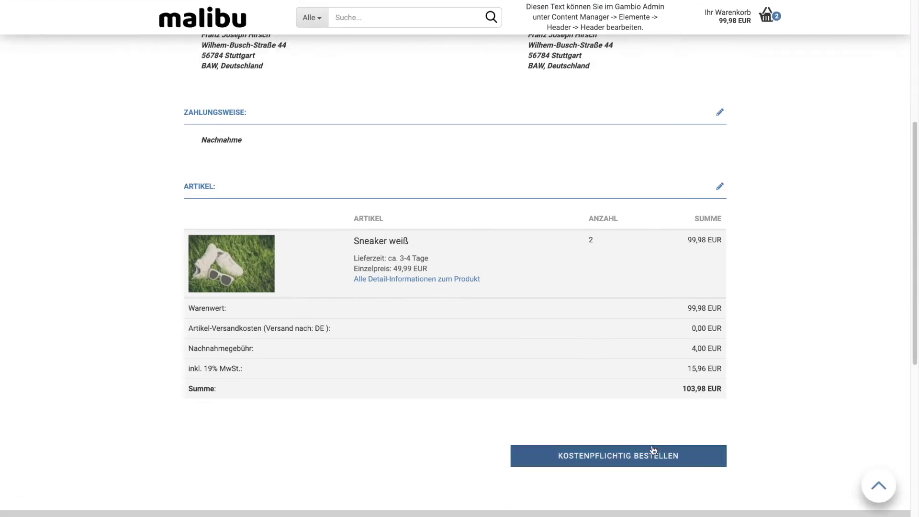
left_click(653, 460)
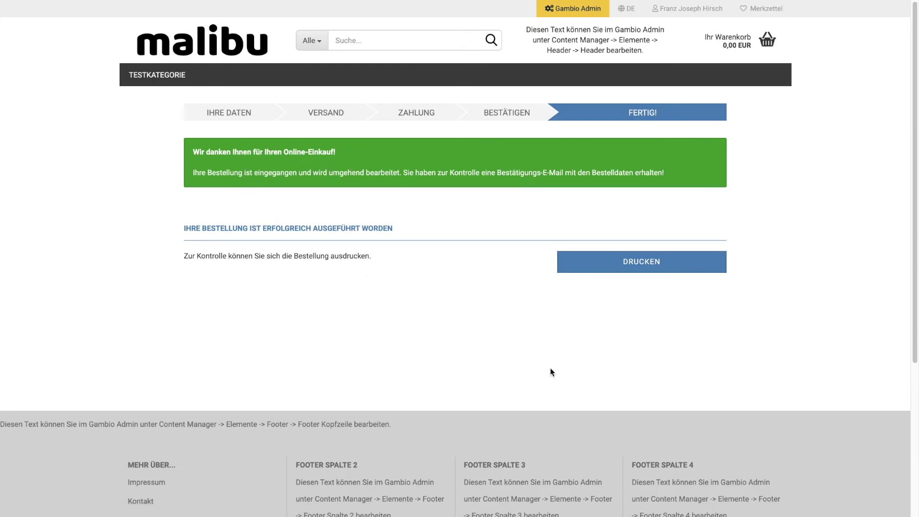
Step: Return to the Gambio admin and check the new order's customer and status details in the Bestellungen list
left_click(572, 8)
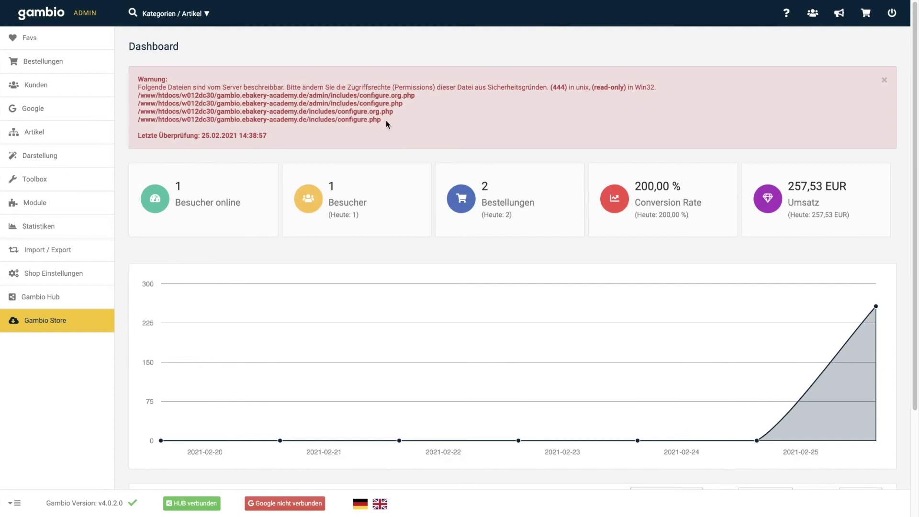
left_click(138, 73)
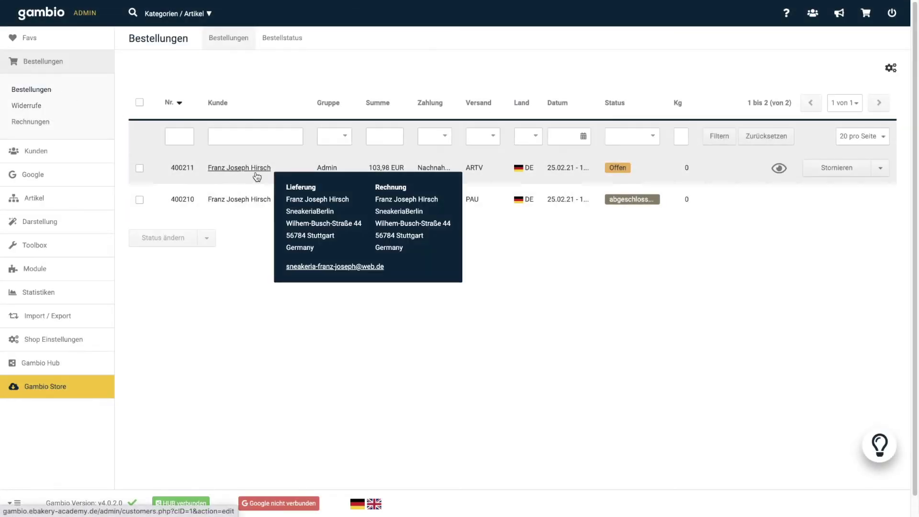
mouse_move(628, 172)
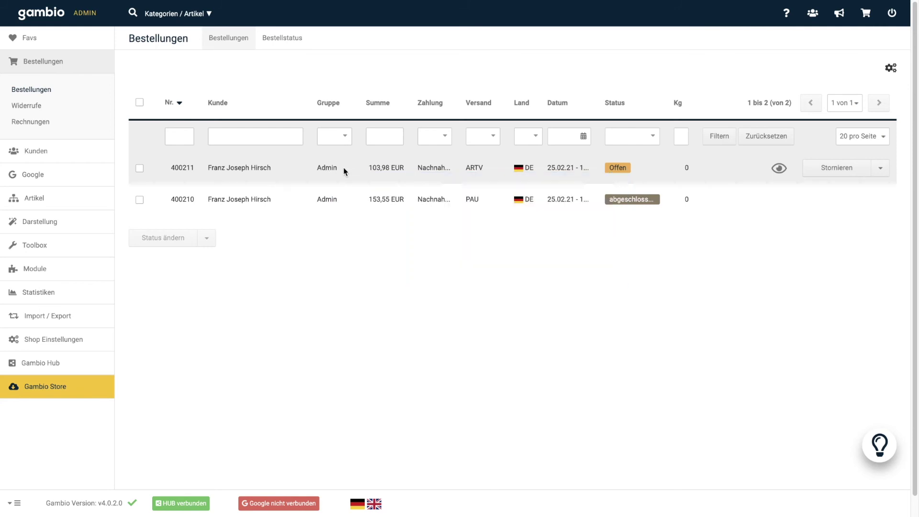
mouse_move(229, 173)
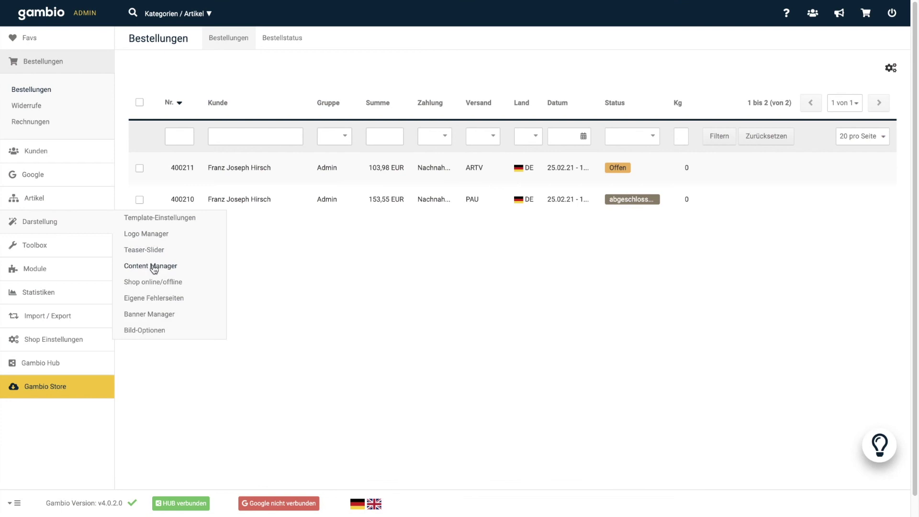
Step: Open the Impressum page in the Content Manager, enter "Das ist unser Impressum" as its content and save it
left_click(154, 267)
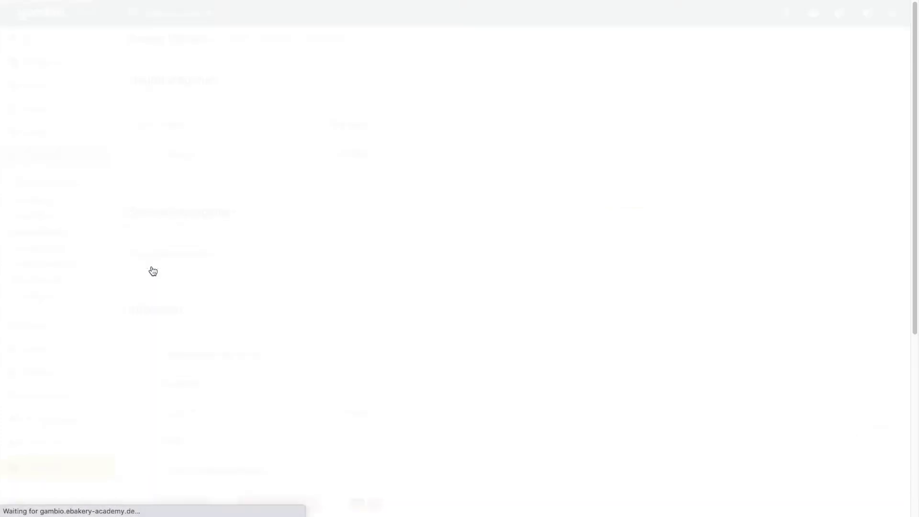
scroll(287, 296, "down", 3)
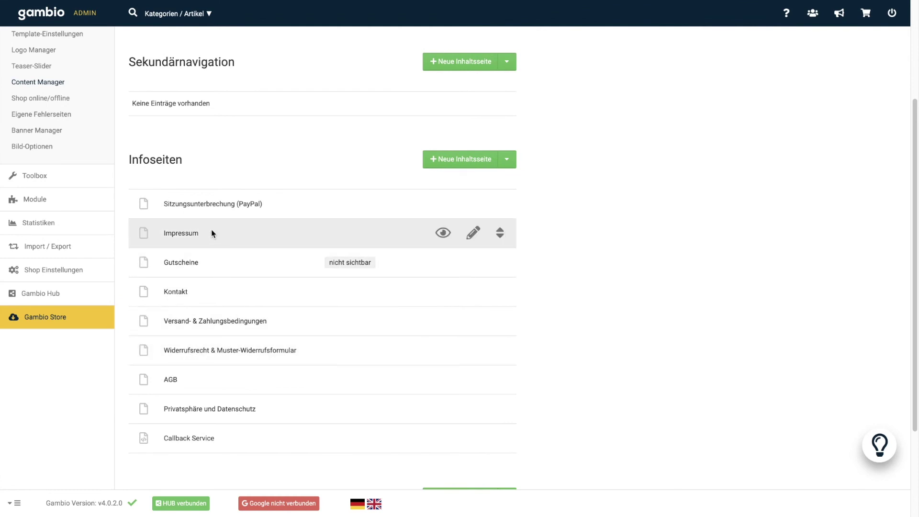
left_click(471, 234)
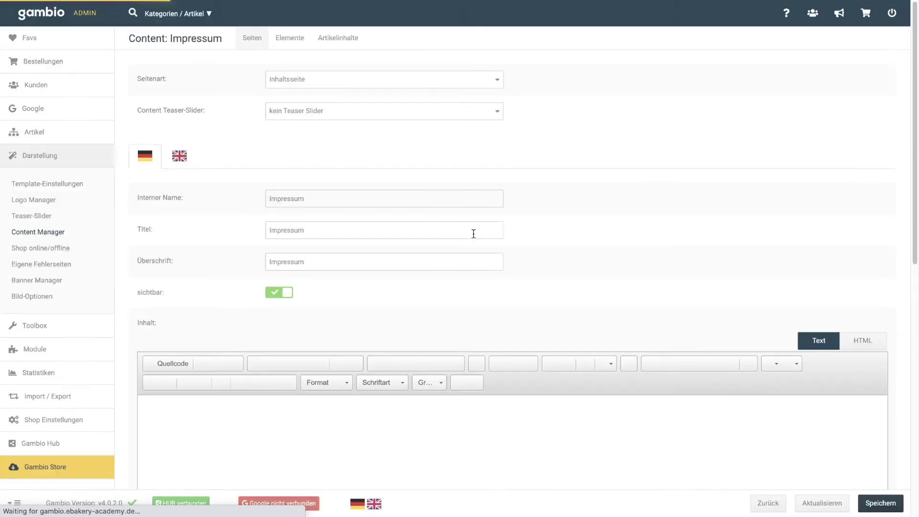
scroll(329, 341, "down", 4)
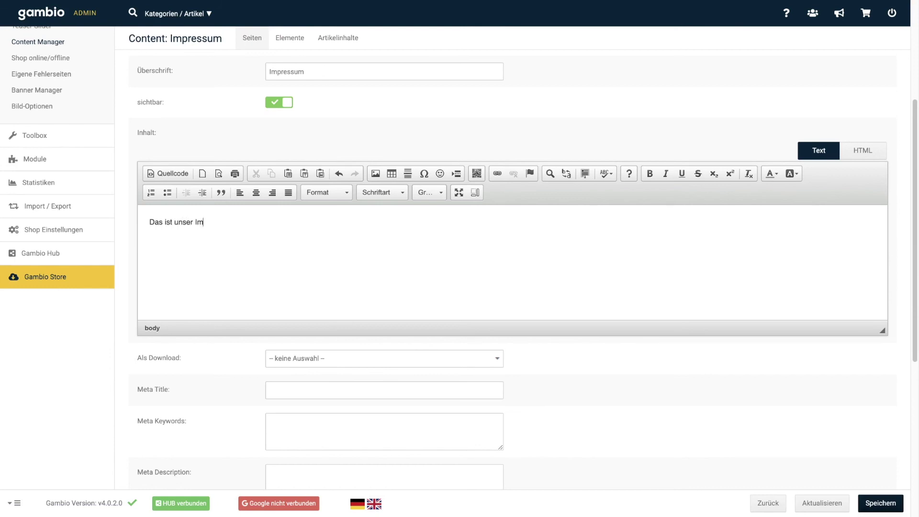
scroll(696, 324, "down", 6)
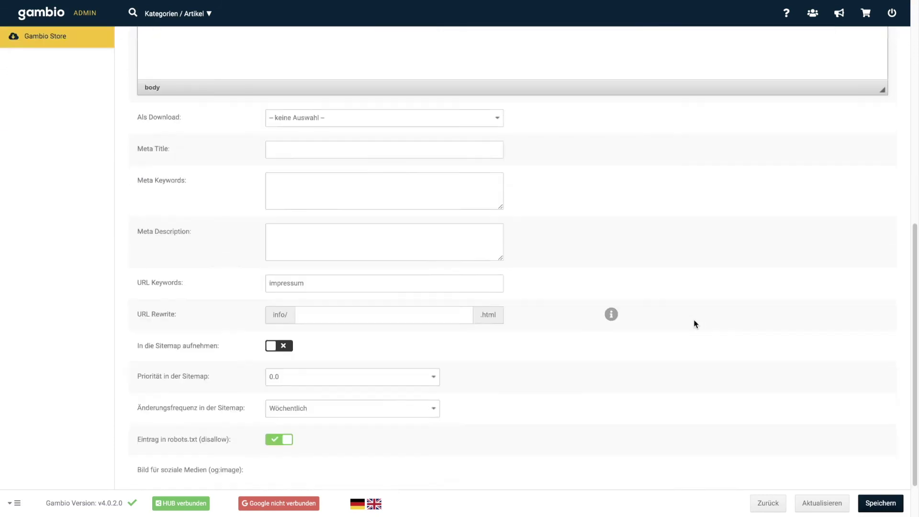
left_click(881, 483)
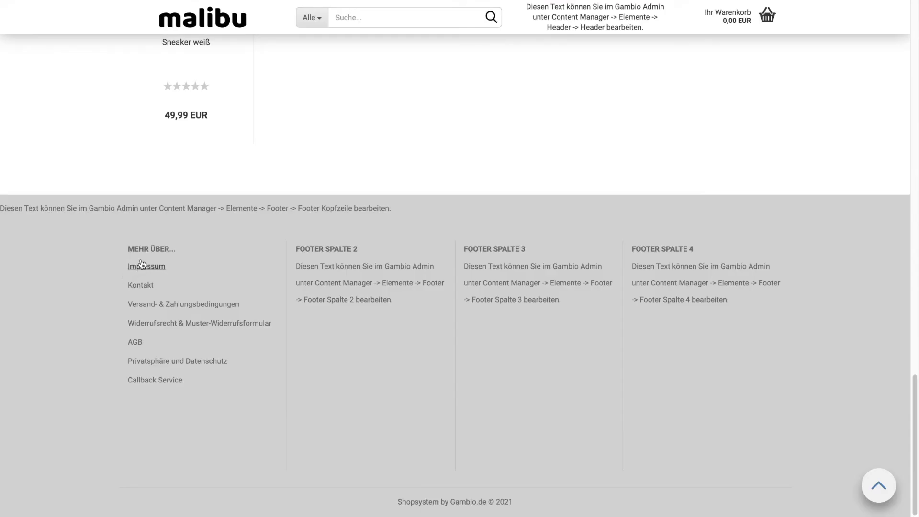
Step: Open the Impressum page from the storefront footer and check its text
left_click(140, 265)
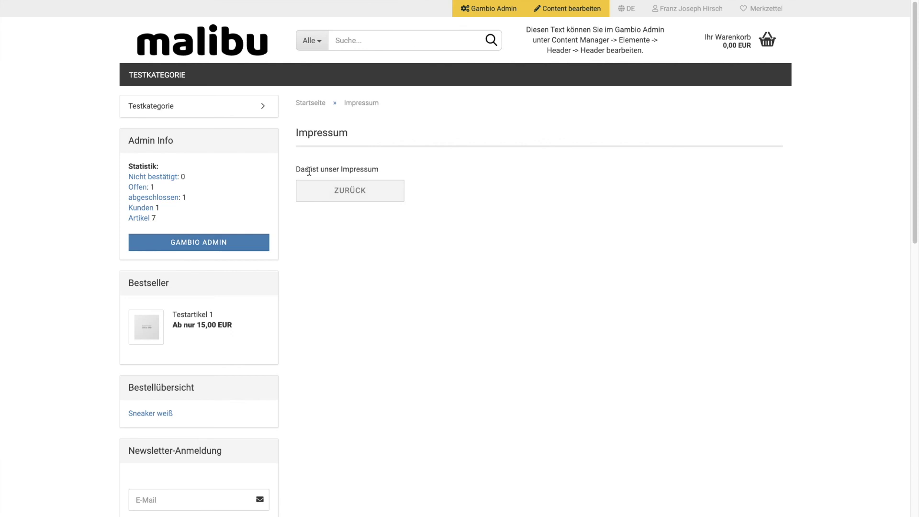
left_click_drag(301, 168, 408, 166)
scroll(499, 332, "down", 1)
left_click(501, 331)
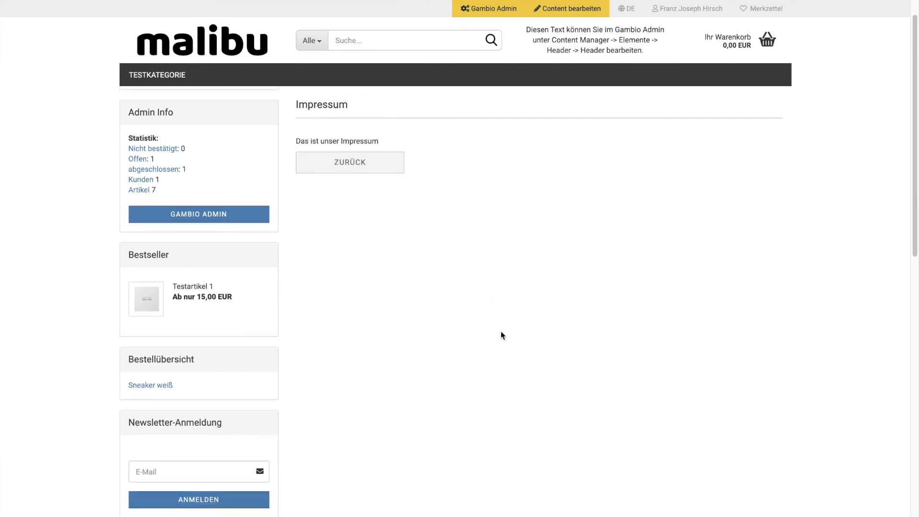